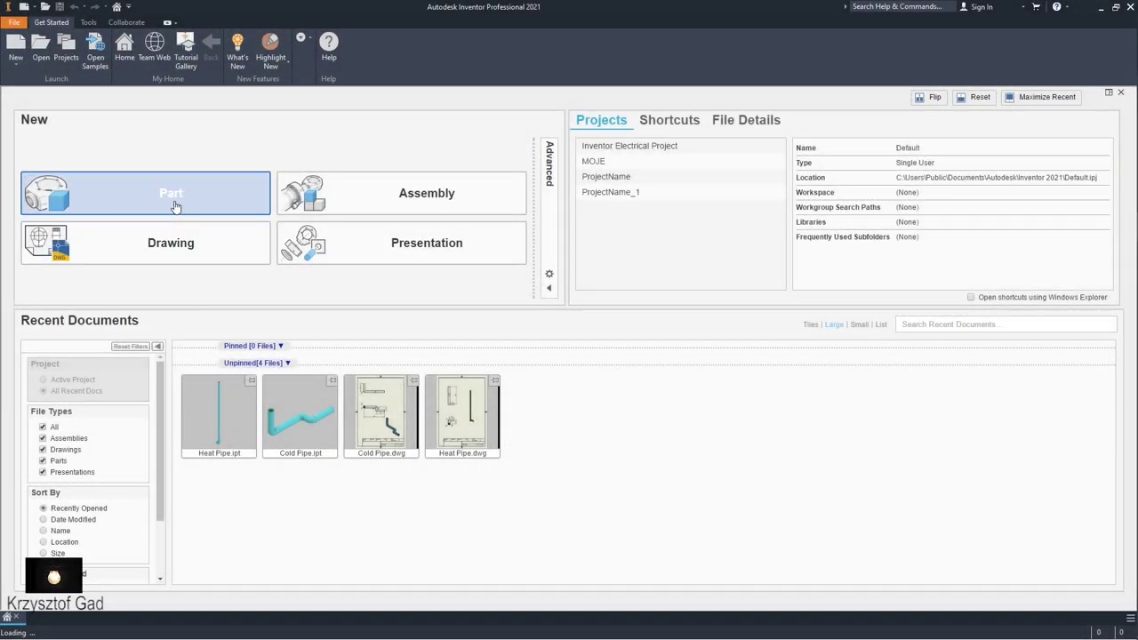
# Create a new blank part file, Part1, from the Get Started screen.
pyautogui.click(176, 206)
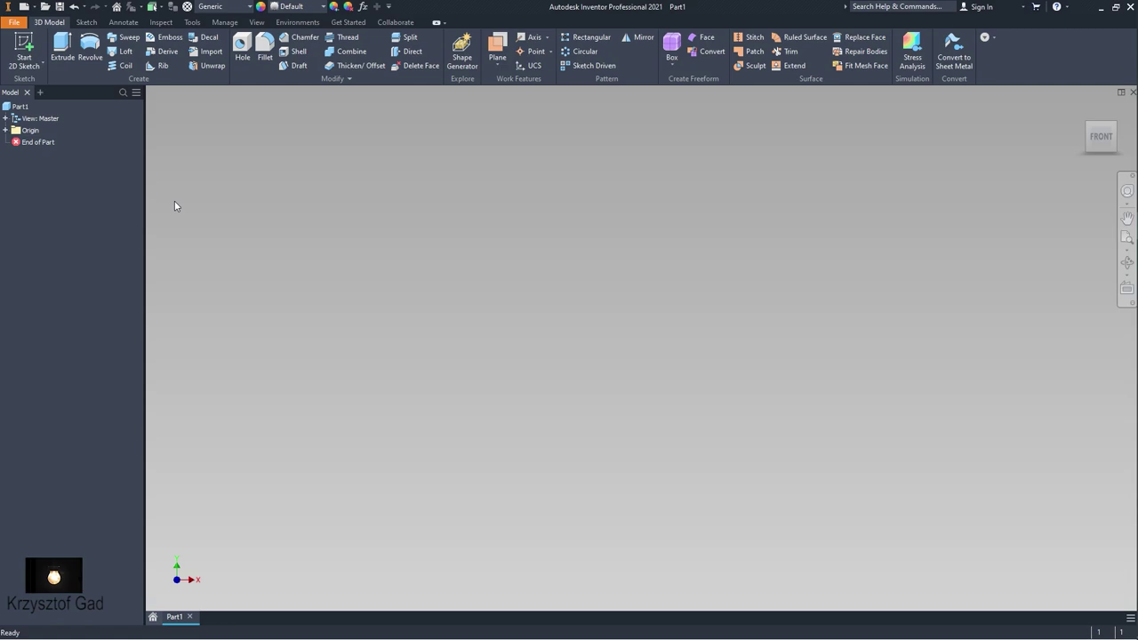
# Give Part1 the Cadet Blue appearance.
pyautogui.click(290, 7)
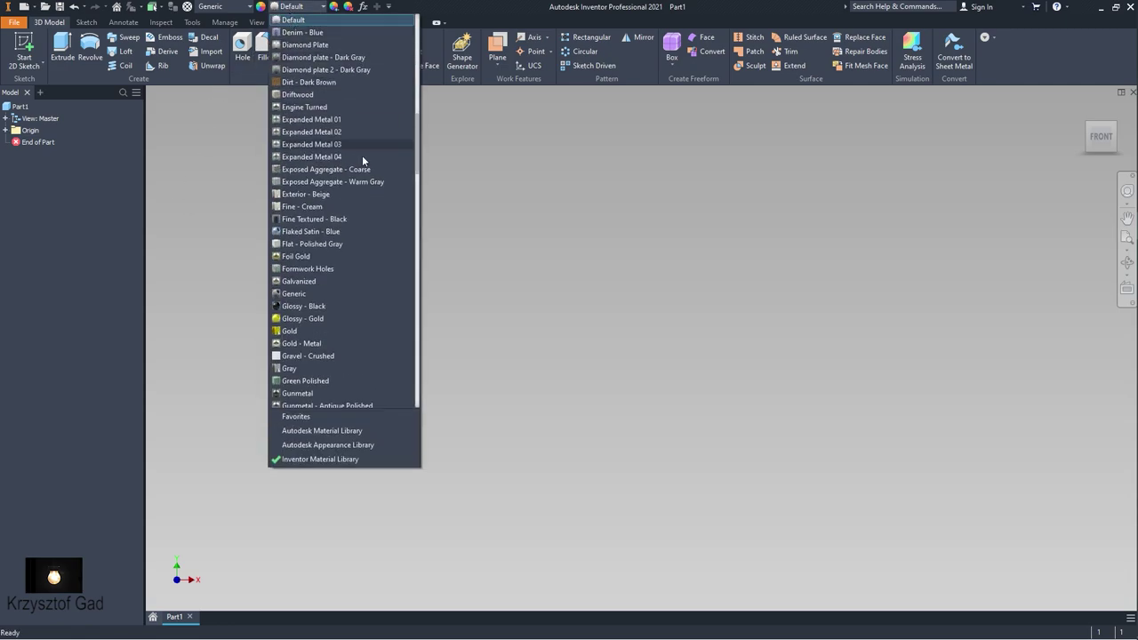
pyautogui.moveTo(417, 168); pyautogui.dragTo(418, 107)
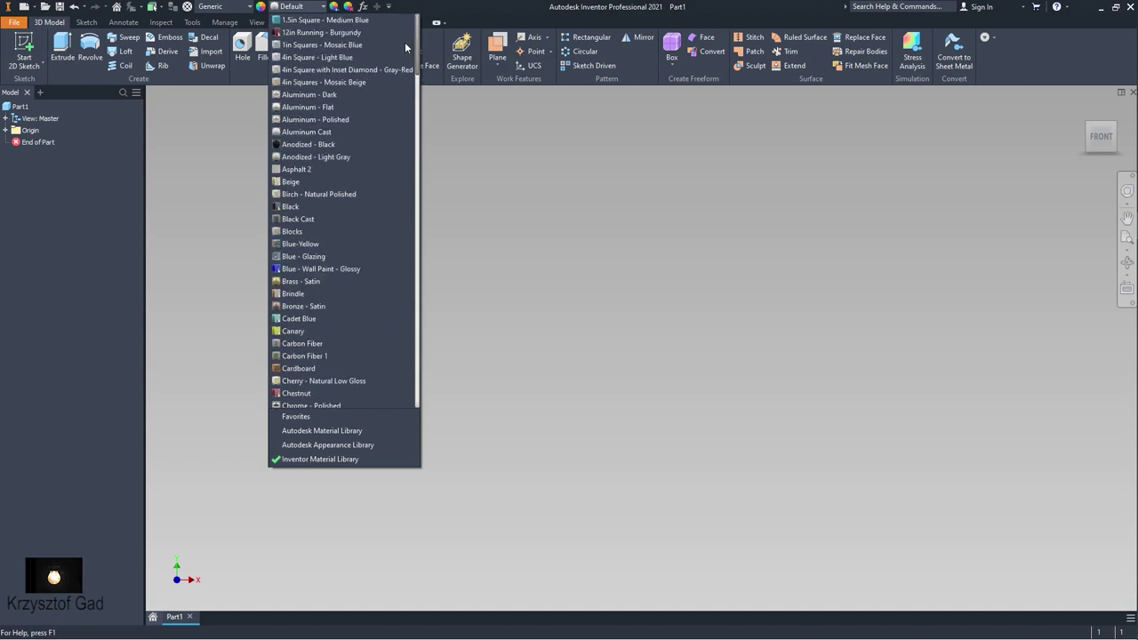
pyautogui.click(316, 319)
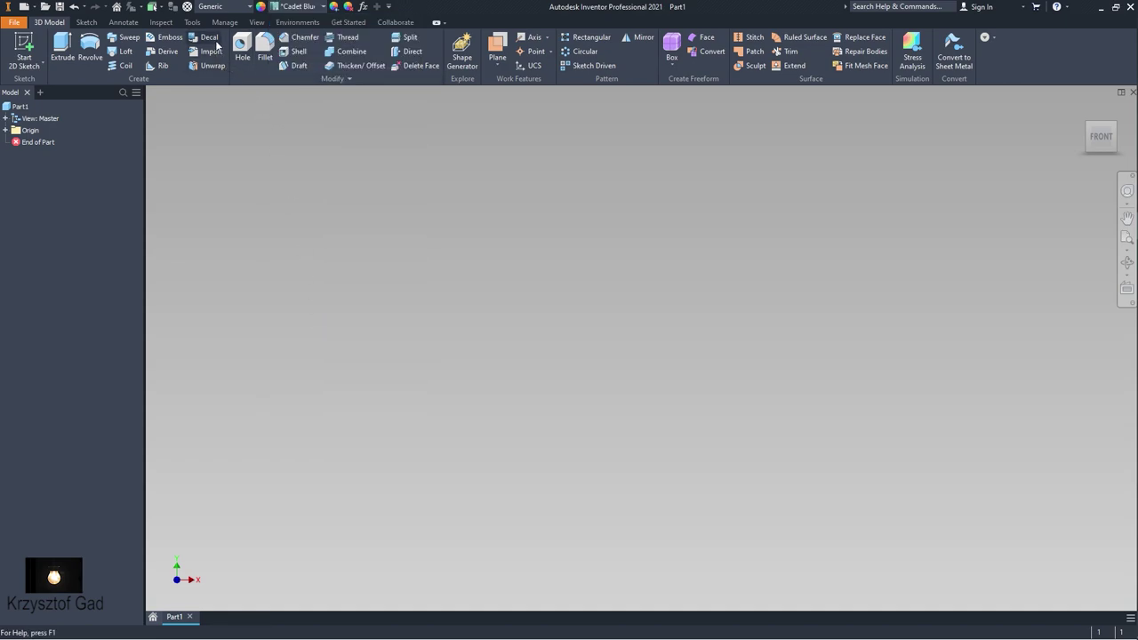
# Set the part material to ABS Plastic and begin a new 2D sketch.
pyautogui.click(225, 8)
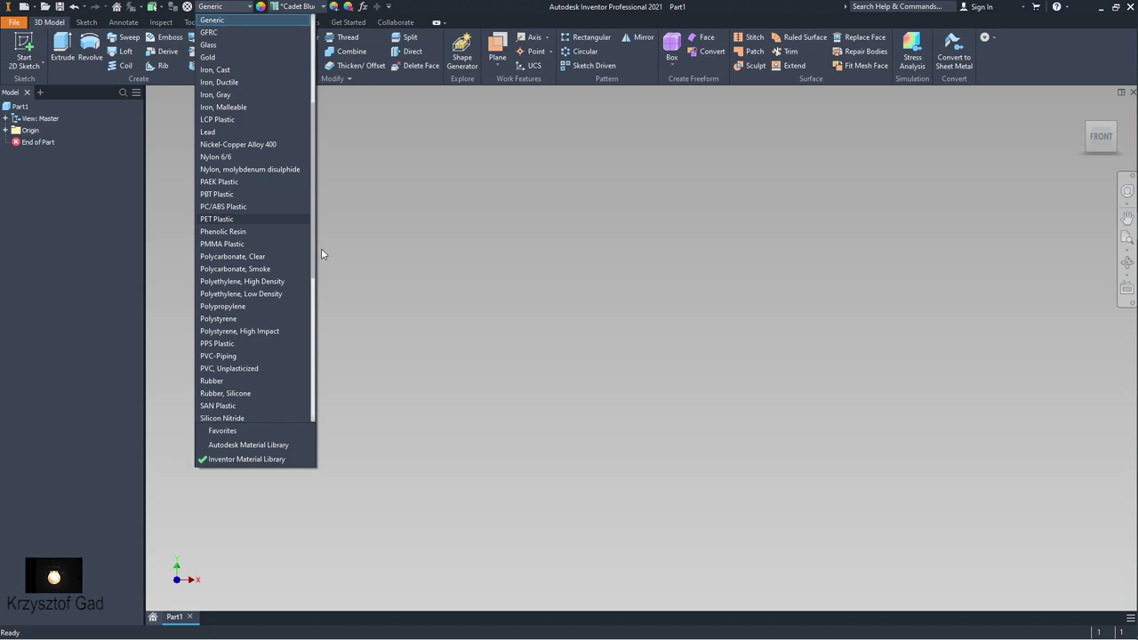
pyautogui.click(319, 140)
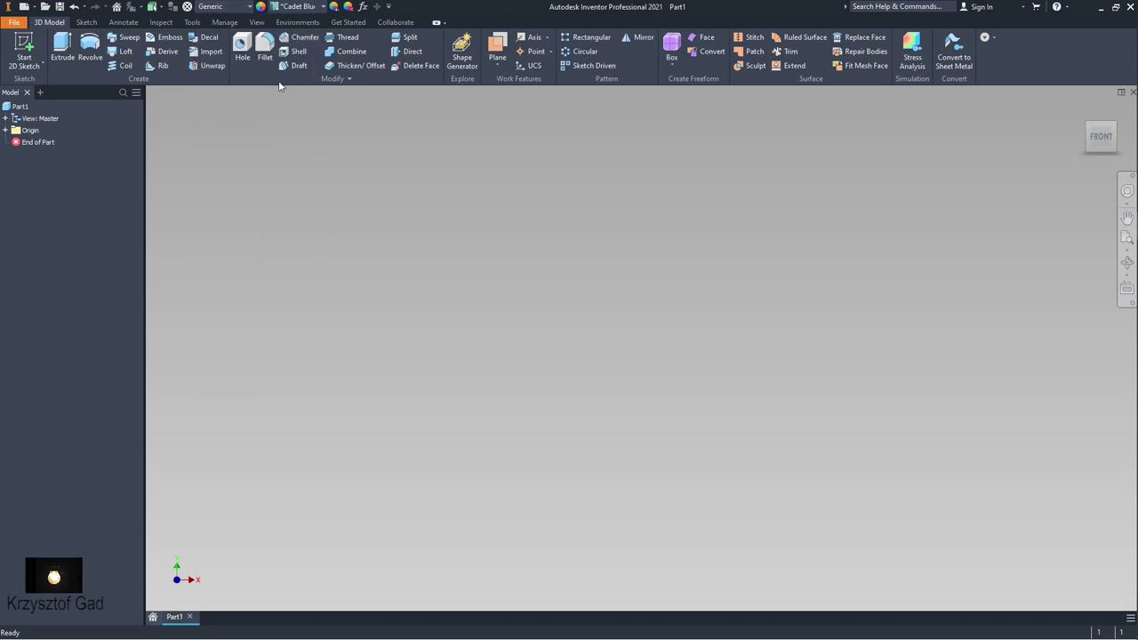
pyautogui.click(222, 6)
pyautogui.moveTo(315, 157); pyautogui.dragTo(304, 22)
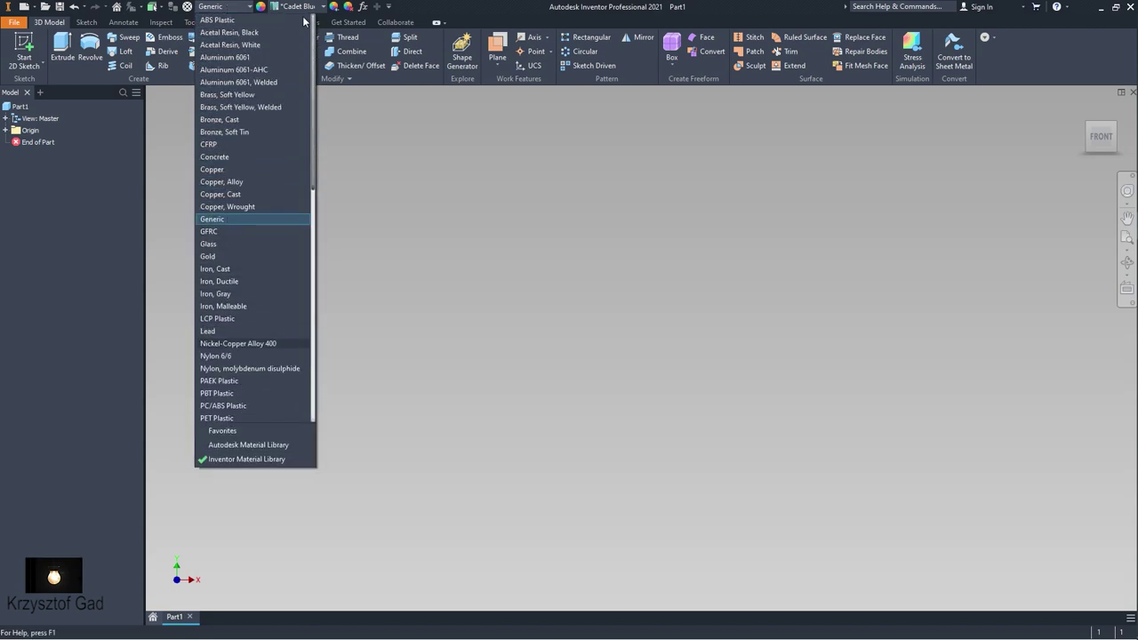
pyautogui.click(222, 21)
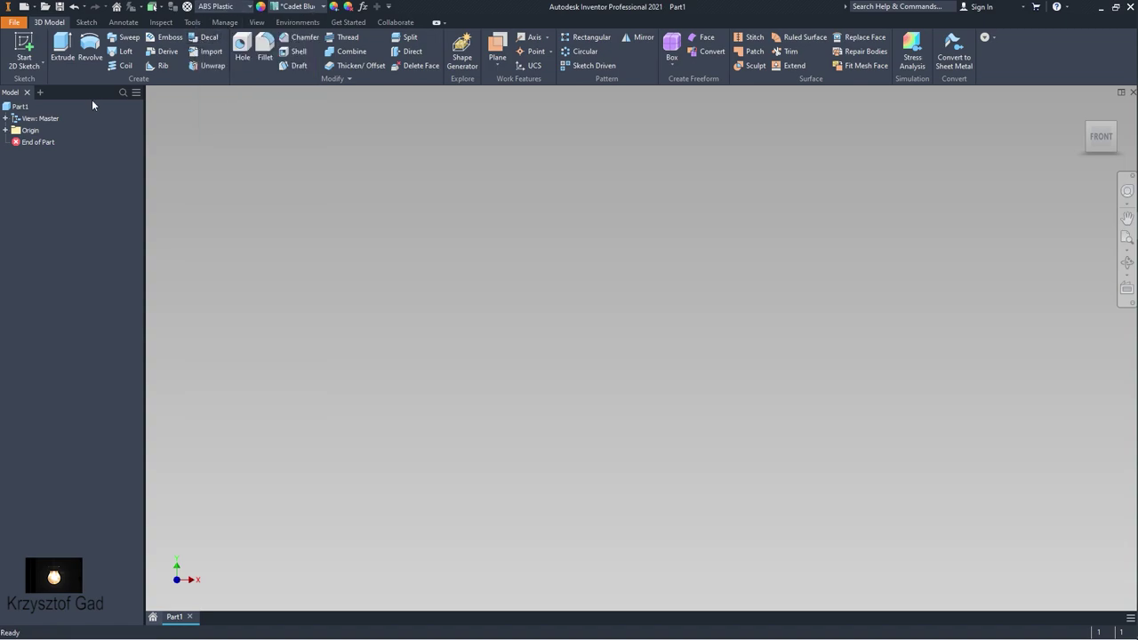
pyautogui.click(35, 64)
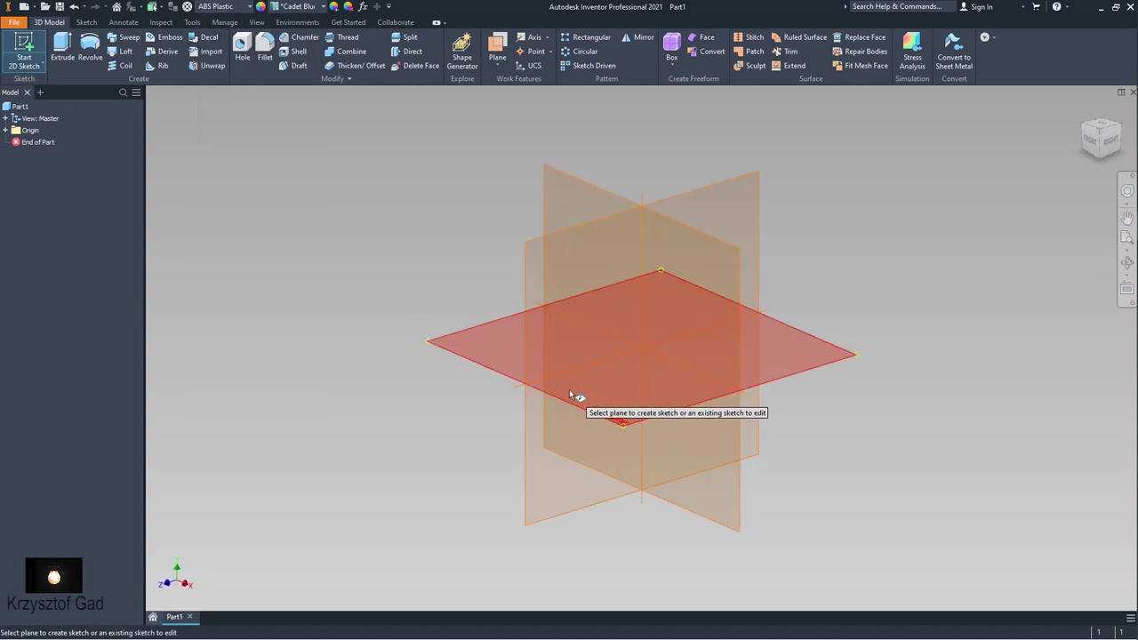
# Sketch a 13 mm-diameter circle centred on the origin on the XZ plane.
pyautogui.click(574, 392)
pyautogui.rightClick(574, 392)
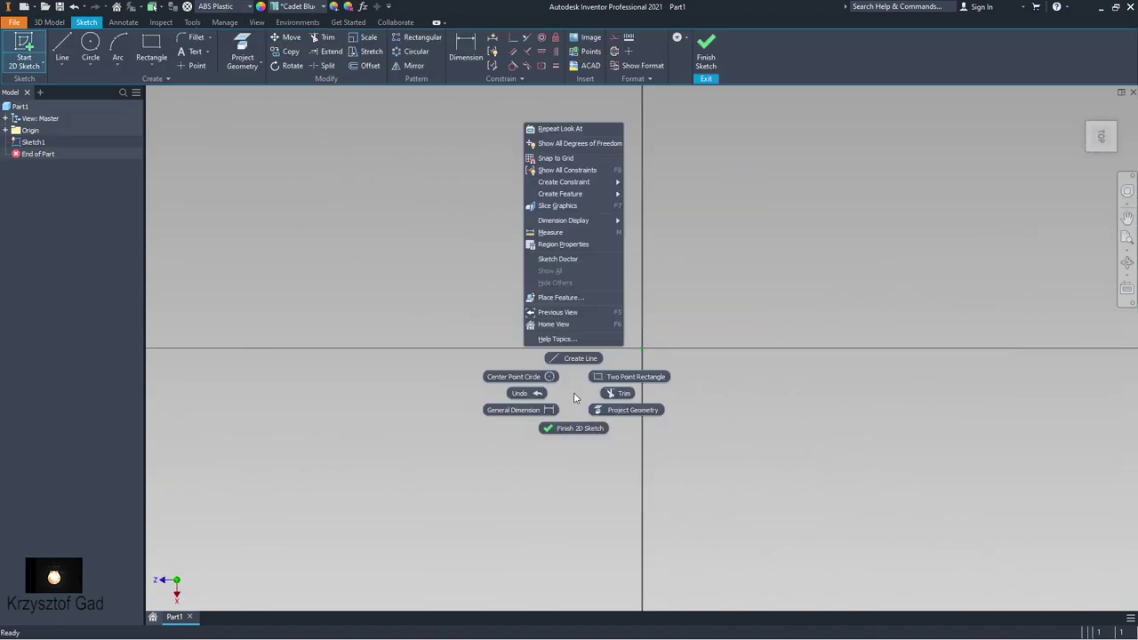
pyautogui.click(556, 381)
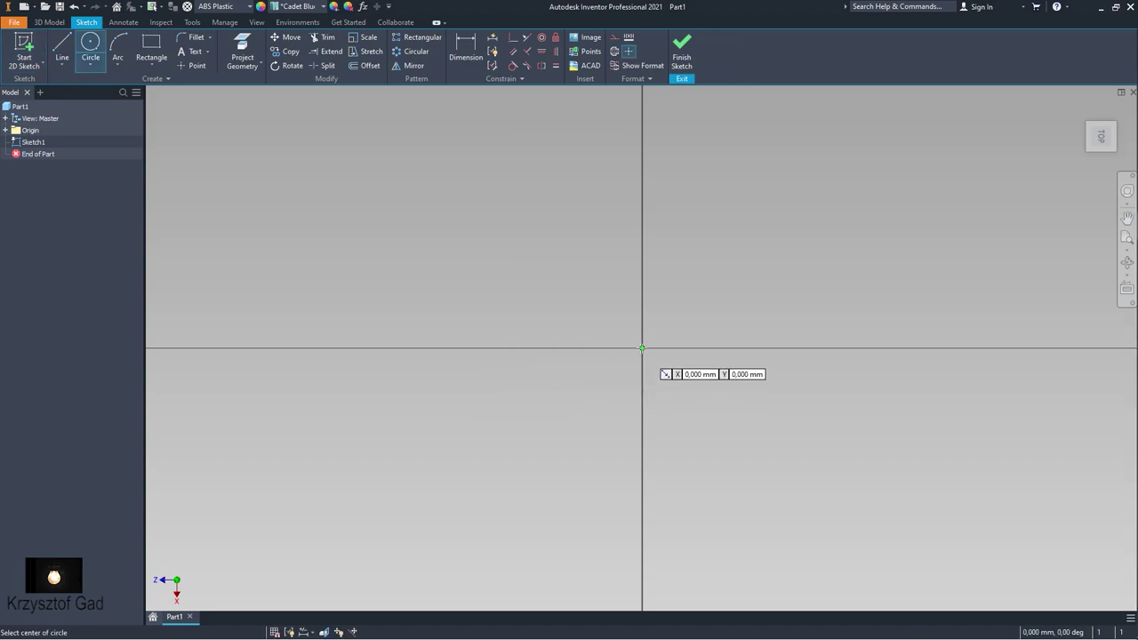
pyautogui.click(642, 347)
pyautogui.write('13')
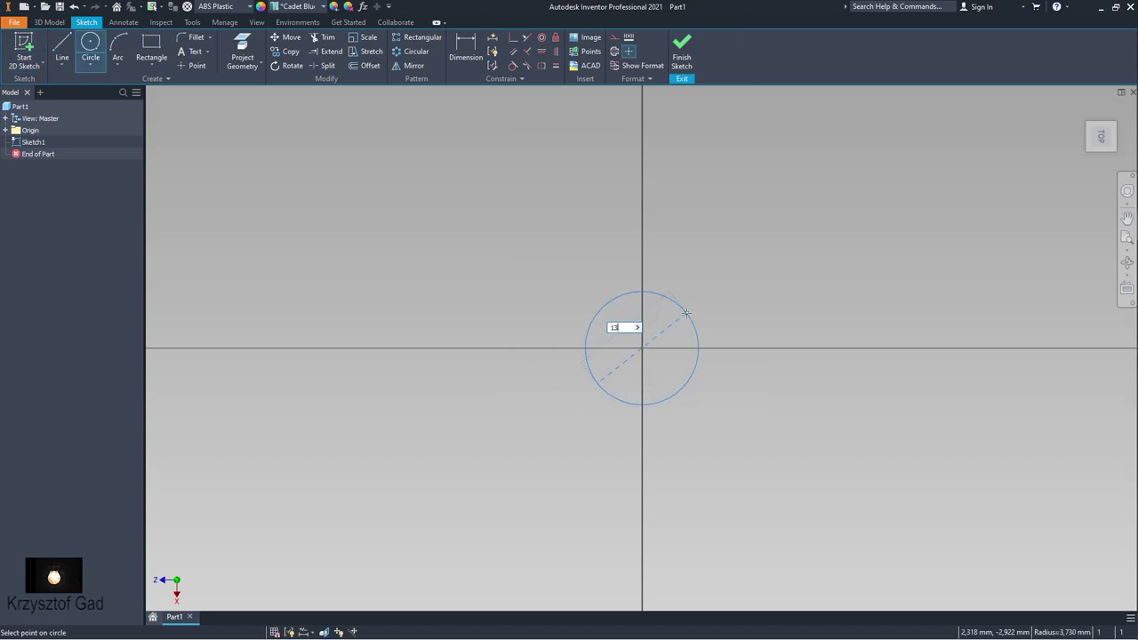
pyautogui.press('Return')
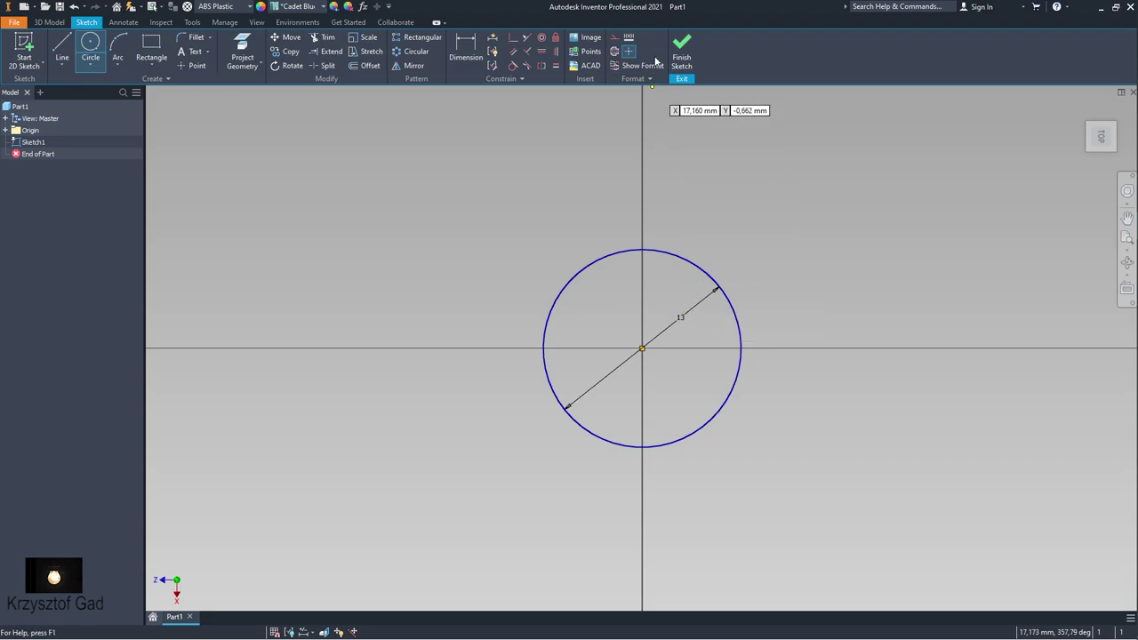
pyautogui.click(680, 54)
# Extrude the 13 mm circle 12 mm into a solid cylinder.
pyautogui.rightClick(750, 221)
pyautogui.press('Escape')
pyautogui.write('12')
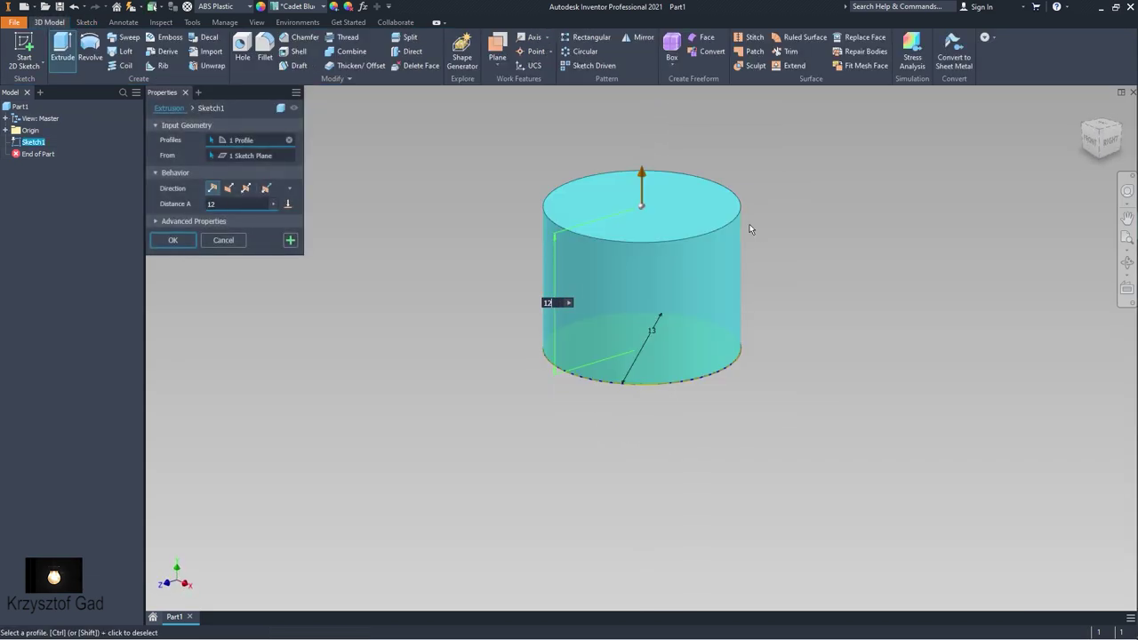
pyautogui.press('Return')
pyautogui.scroll(-3, 749, 224)
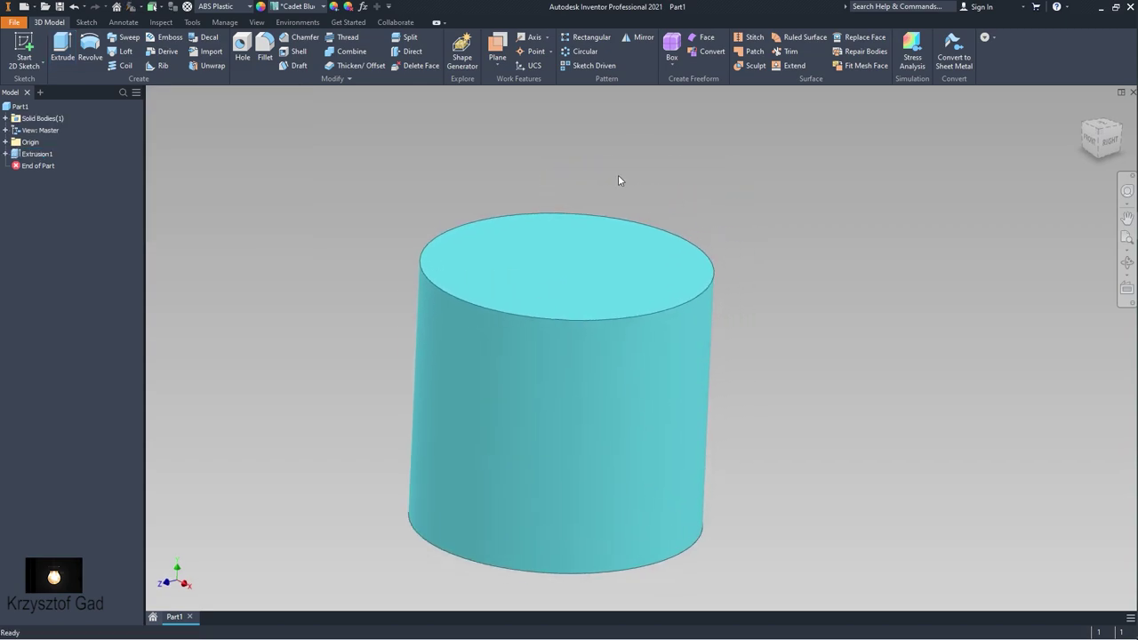
# Sketch a 6 mm-diameter circle at the origin on the cylinder's top face.
pyautogui.click(586, 259)
pyautogui.click(637, 246)
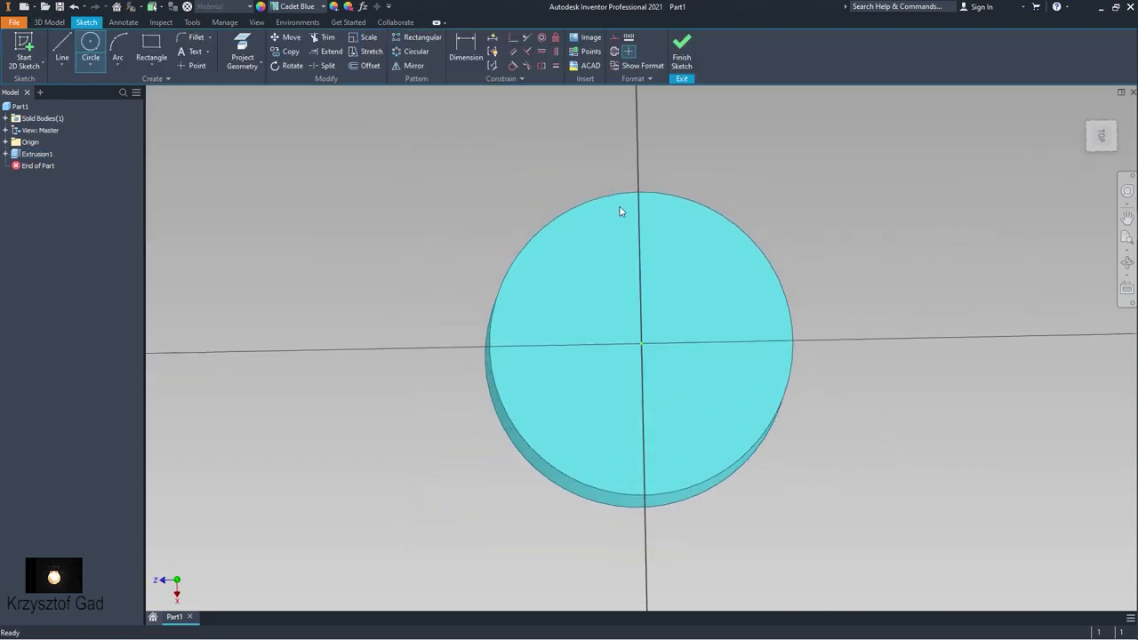
pyautogui.rightClick(513, 192)
pyautogui.click(462, 167)
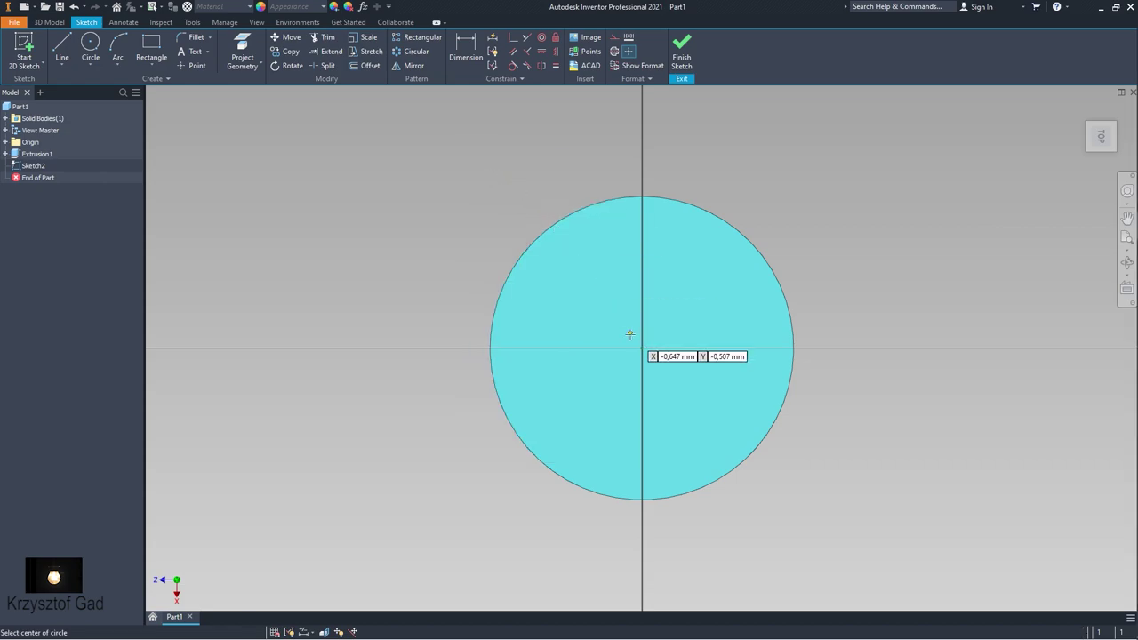
pyautogui.click(642, 347)
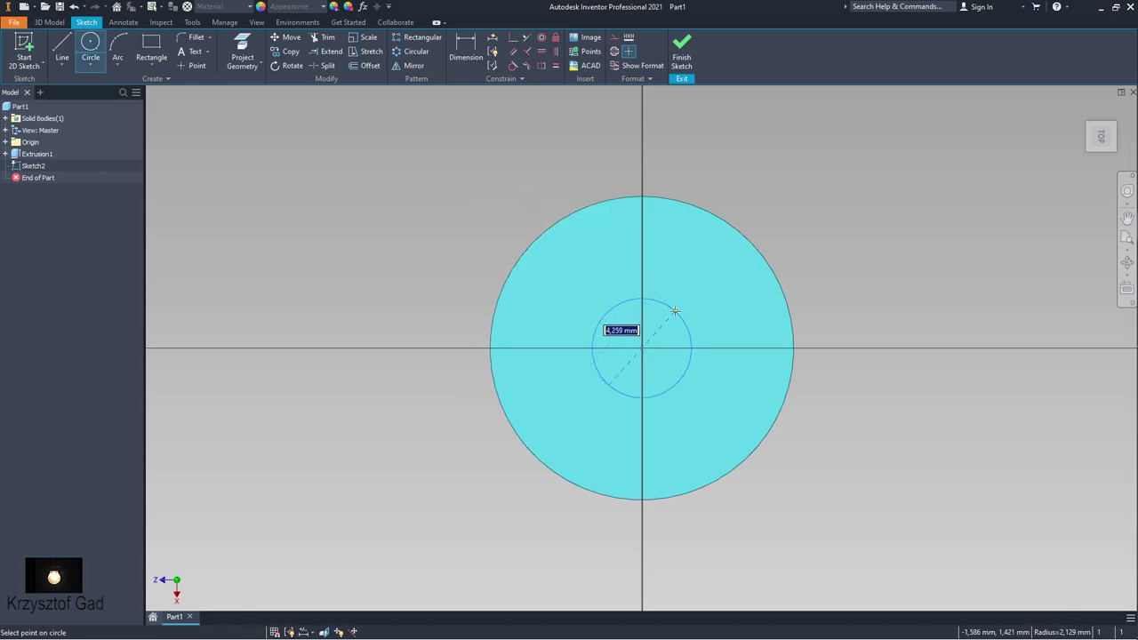
pyautogui.write('6')
pyautogui.press('Return')
pyautogui.press('F5')
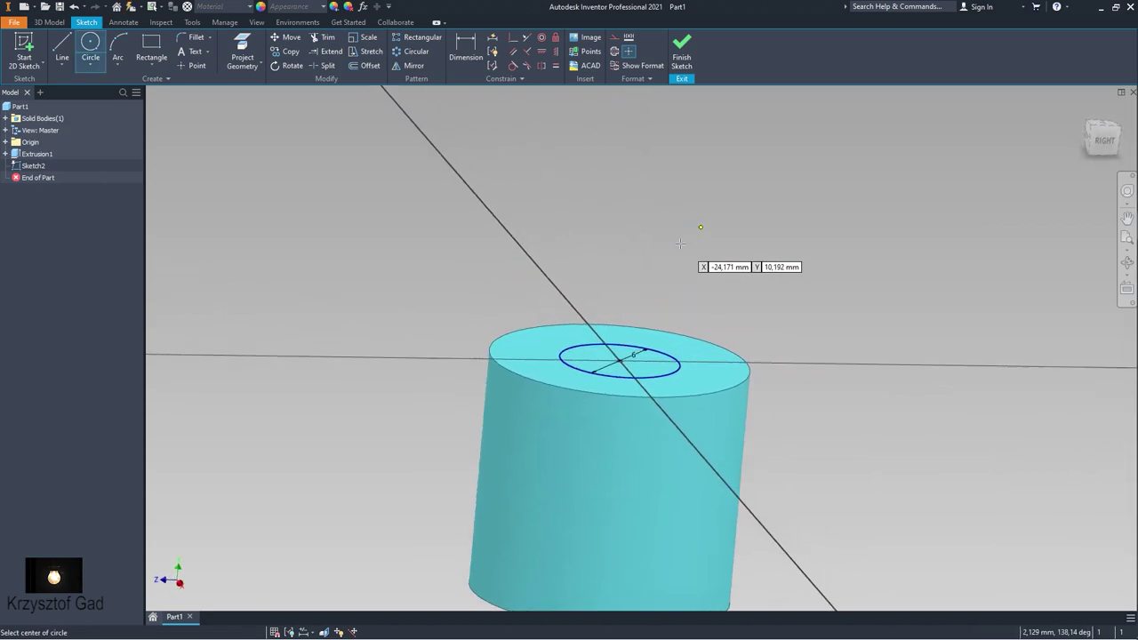
# Finish the sketch and extrude the 6 mm circle into a narrower cylinder.
pyautogui.rightClick(681, 244)
pyautogui.click(721, 242)
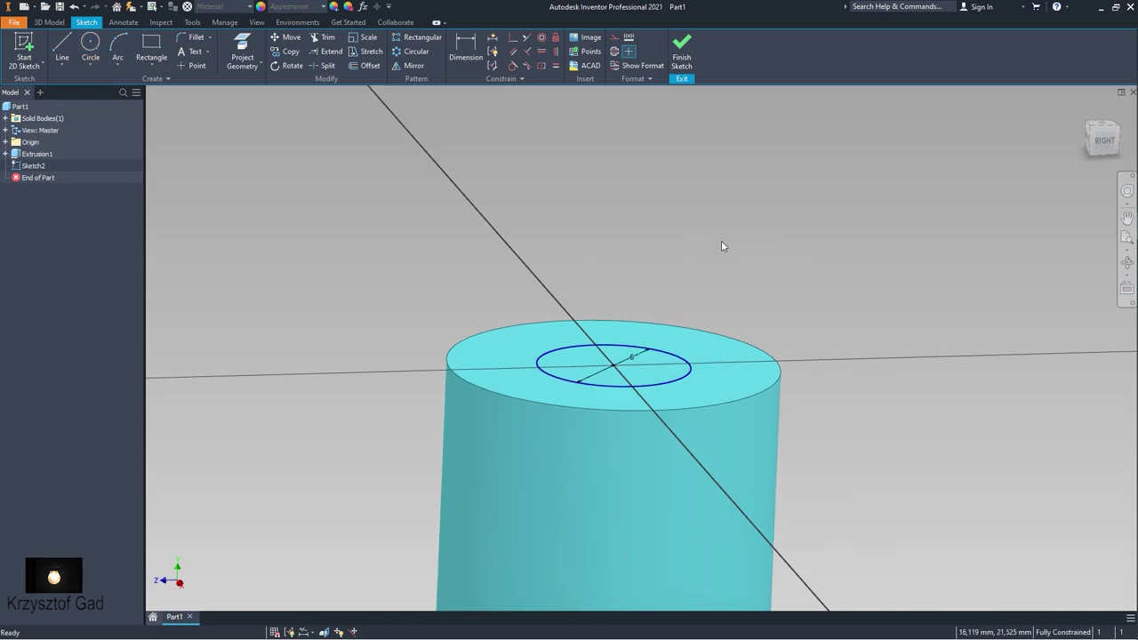
pyautogui.rightClick(721, 241)
pyautogui.click(694, 275)
pyautogui.rightClick(696, 274)
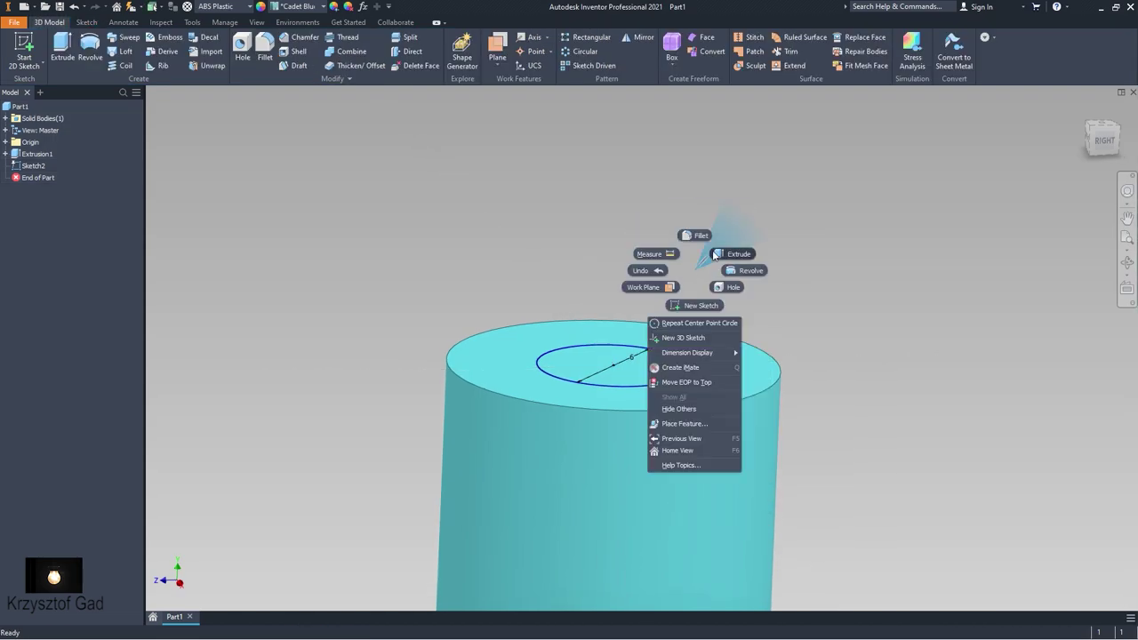
pyautogui.click(724, 253)
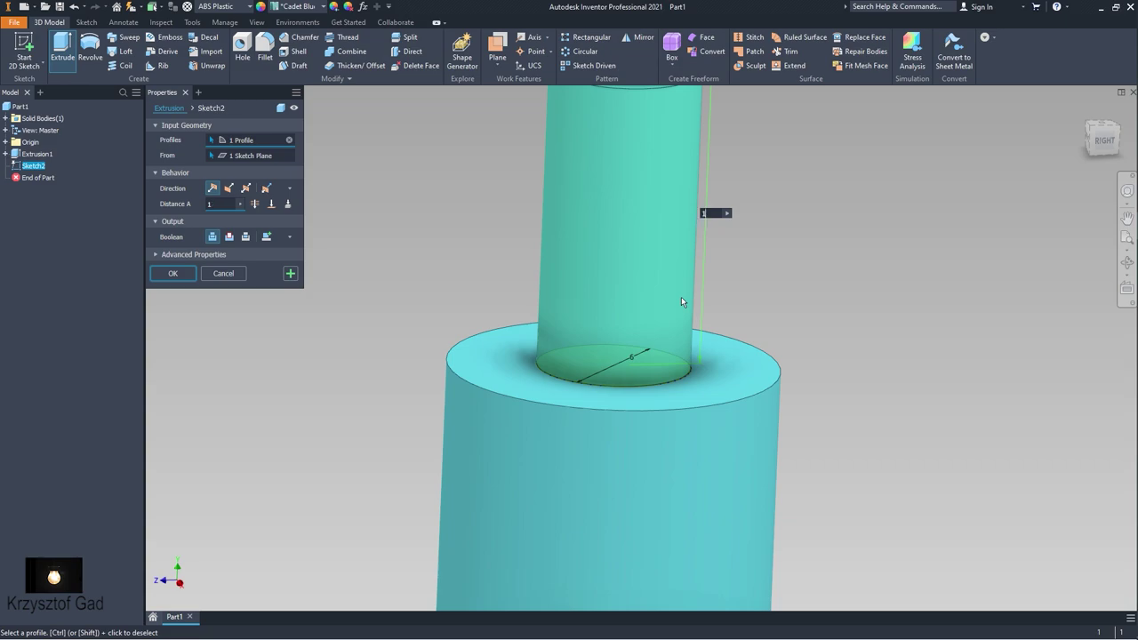
pyautogui.scroll(-3, 681, 301)
pyautogui.press('Return')
pyautogui.moveTo(681, 302)
pyautogui.keyDown('shift'); pyautogui.mouseDown(button='middle')
pyautogui.moveTo(386, 181)
pyautogui.moveTo(309, 115)
pyautogui.moveTo(170, 71)
pyautogui.moveTo(166, 59)
pyautogui.mouseUp(button='middle'); pyautogui.keyUp('shift')
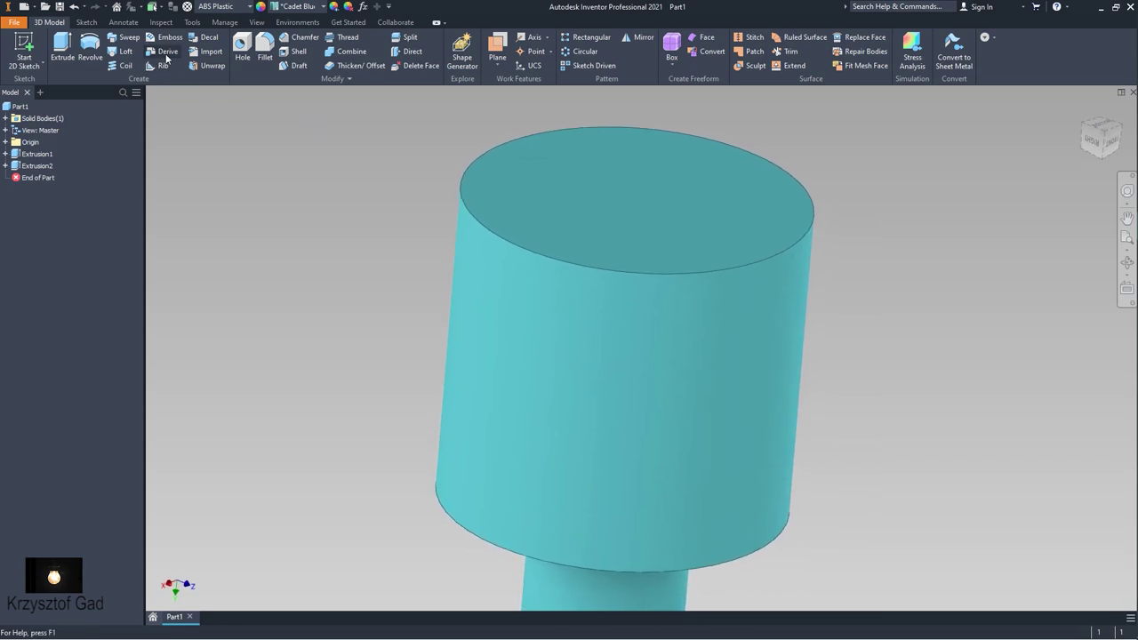
# Add a concentric hole, 10 mm diameter and 10 mm deep, in the large cylinder's end face.
pyautogui.click(243, 47)
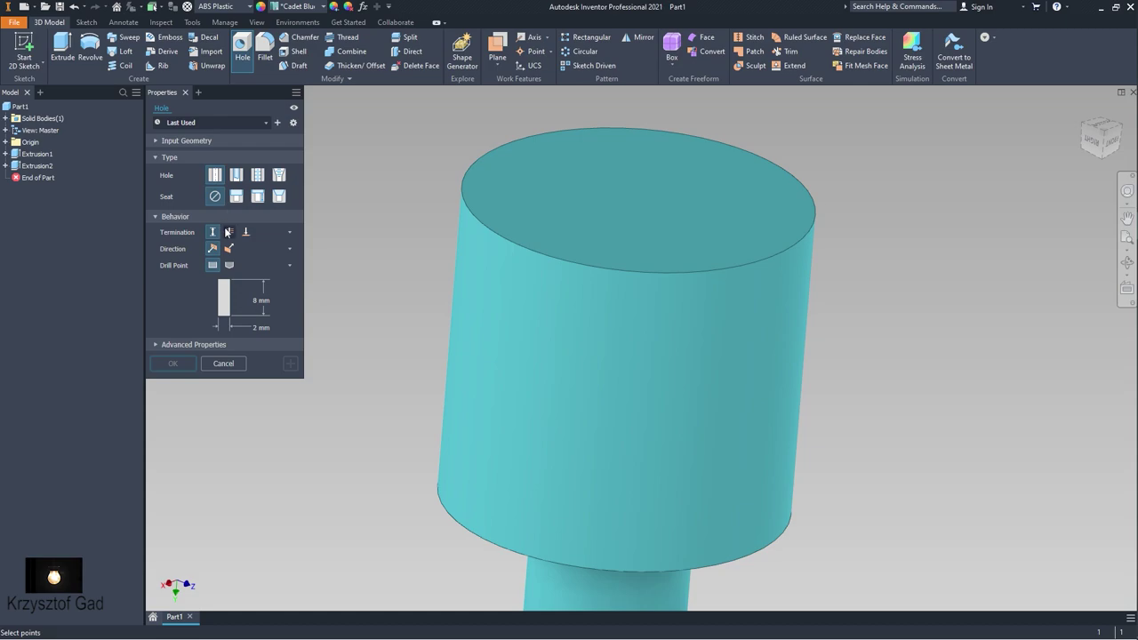
pyautogui.click(258, 301)
pyautogui.write('10')
pyautogui.click(257, 328)
pyautogui.write('10')
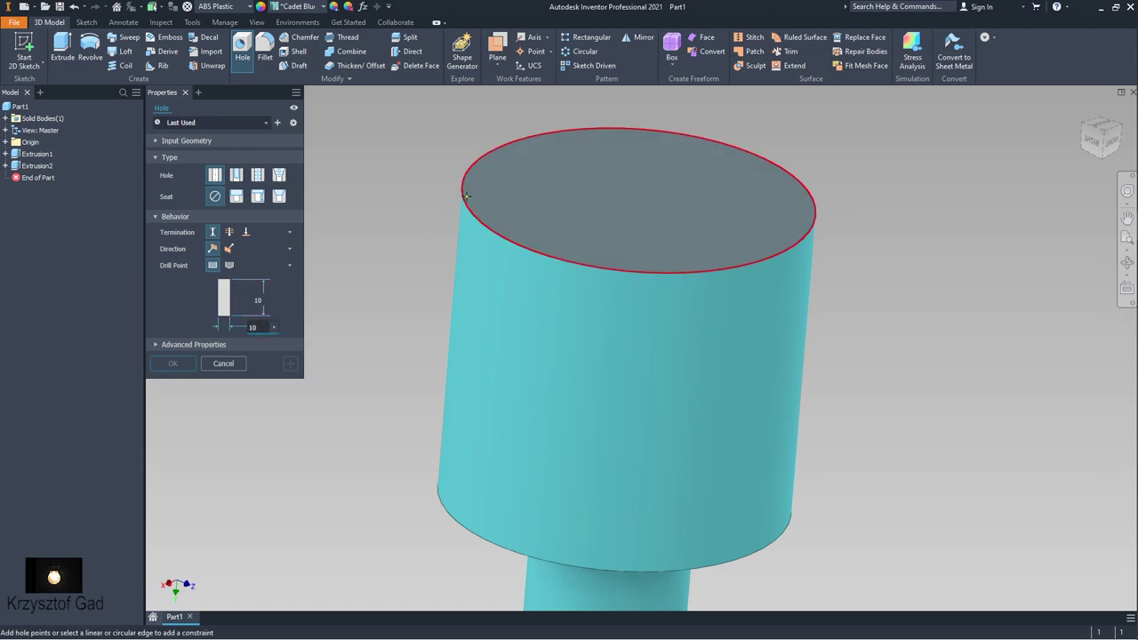
pyautogui.click(464, 195)
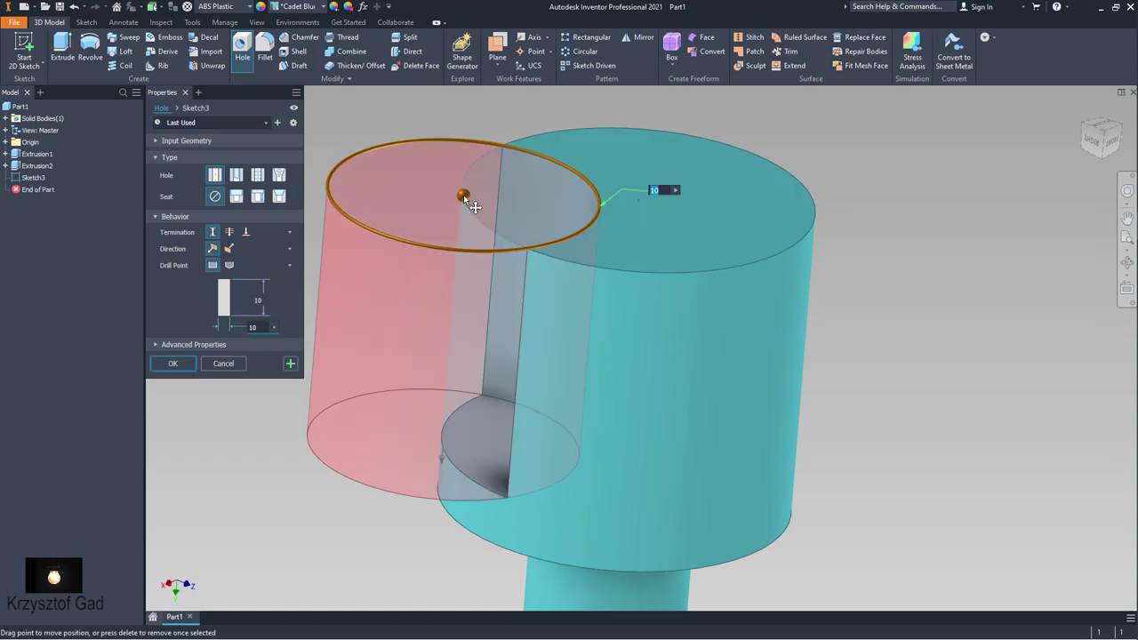
pyautogui.click(609, 289)
pyautogui.click(175, 363)
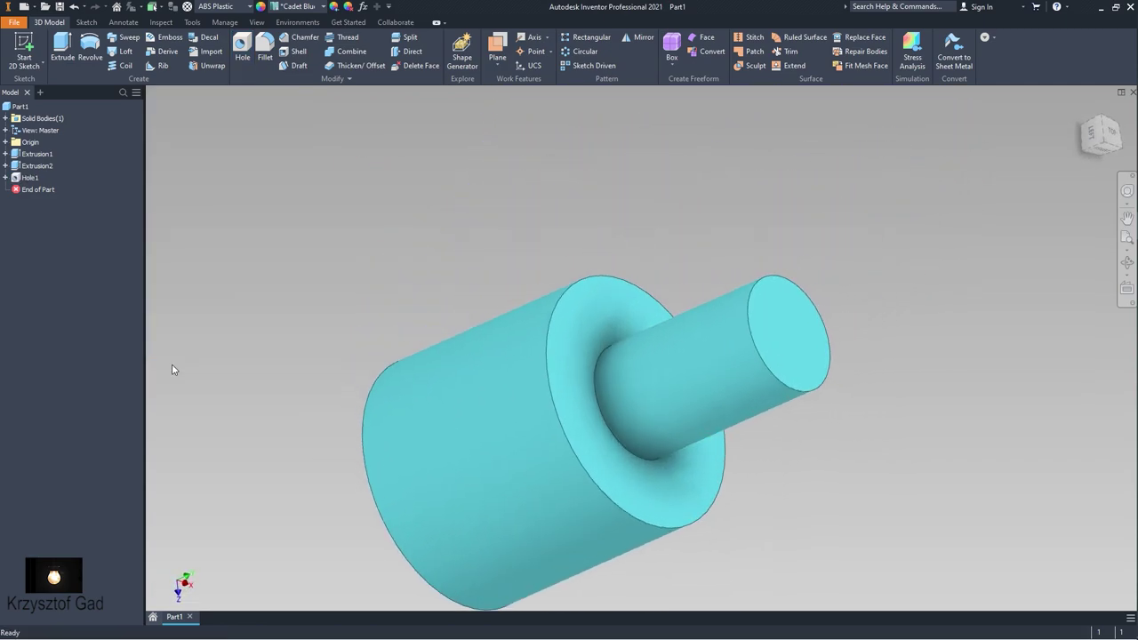
# Add a concentric 4 mm bore hole in the narrow cylinder's end face.
pyautogui.click(240, 51)
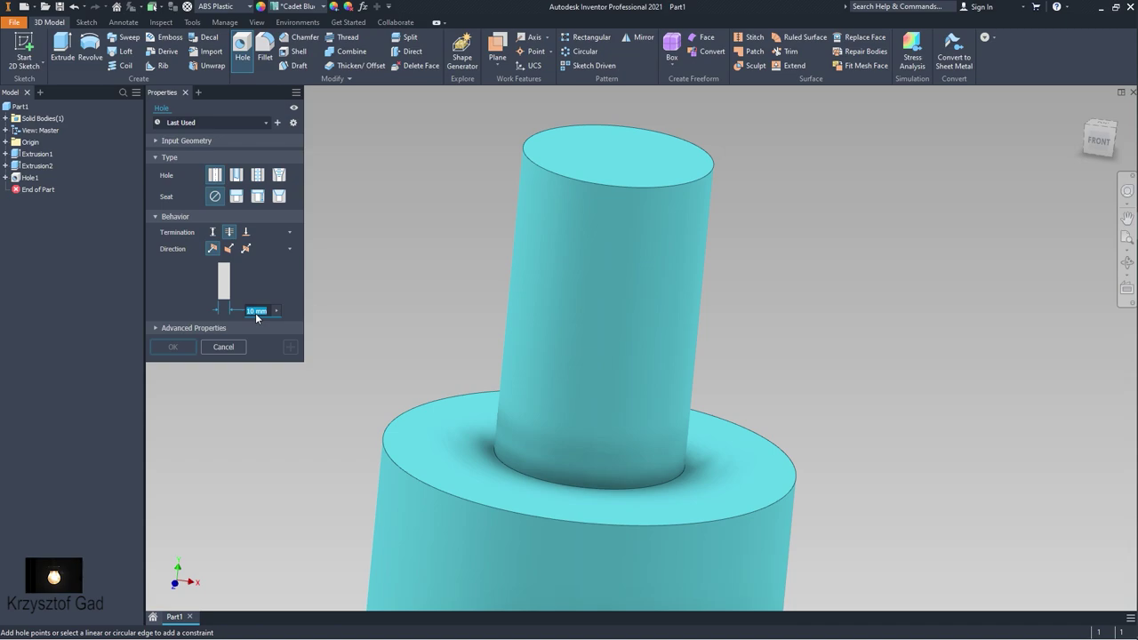
pyautogui.click(608, 164)
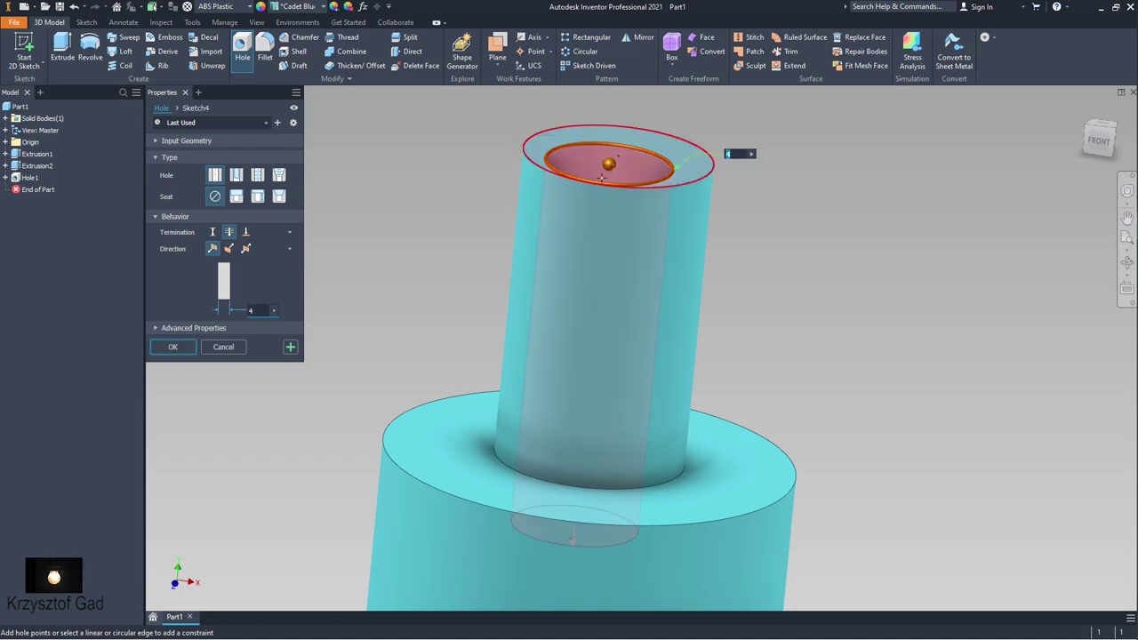
pyautogui.click(573, 210)
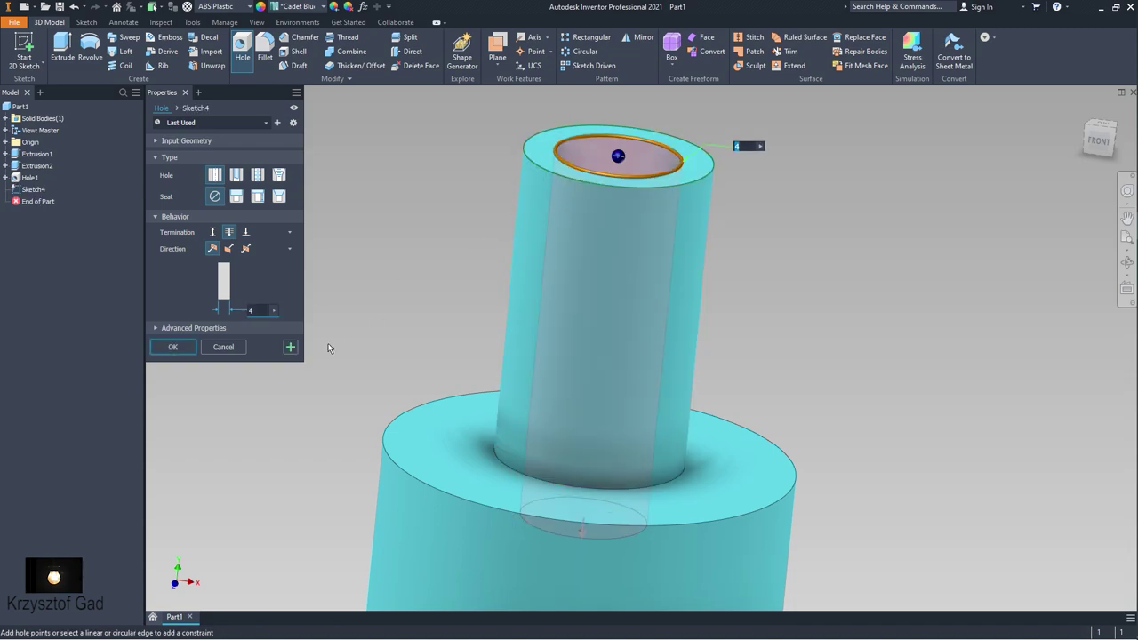
pyautogui.click(172, 347)
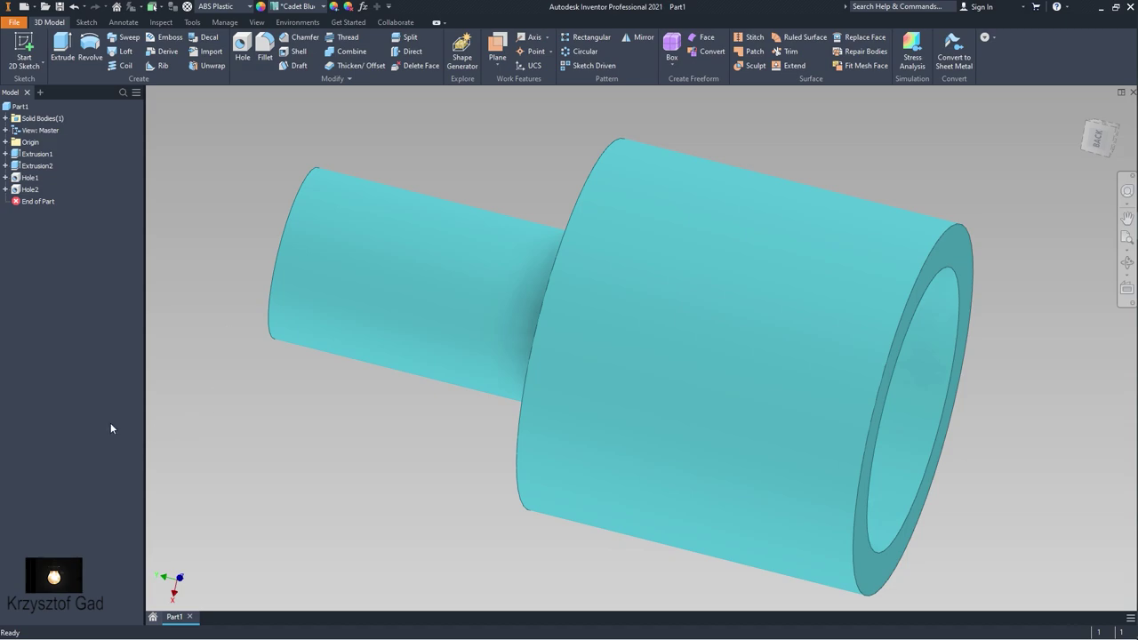
# Return to the home screen, create a new part, and set its material to ABS Plastic.
pyautogui.click(153, 616)
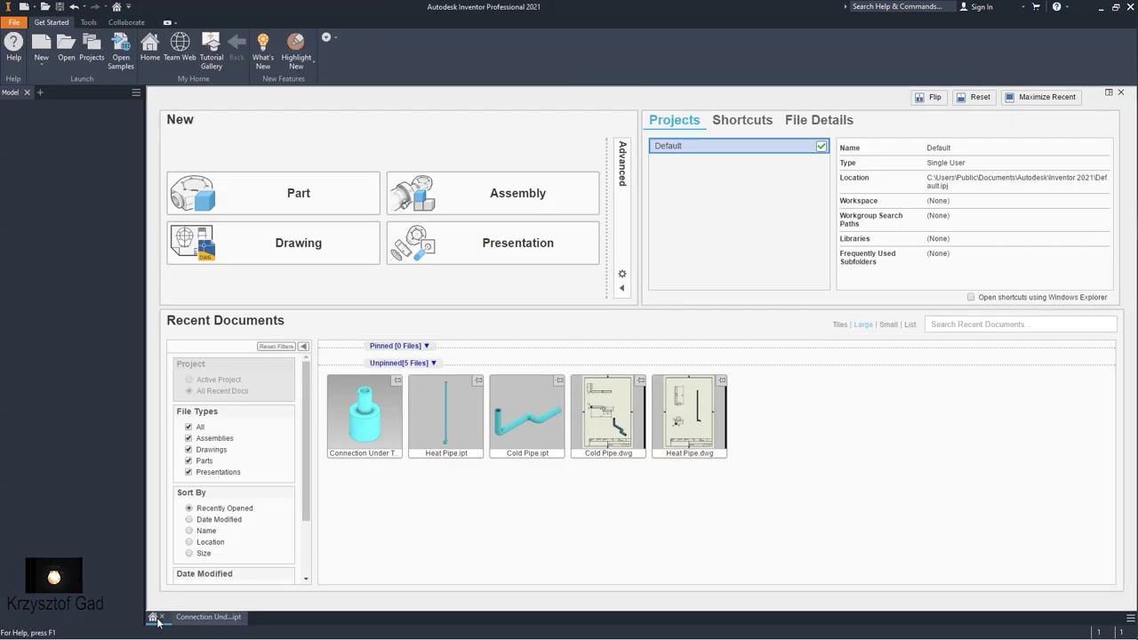
pyautogui.click(307, 209)
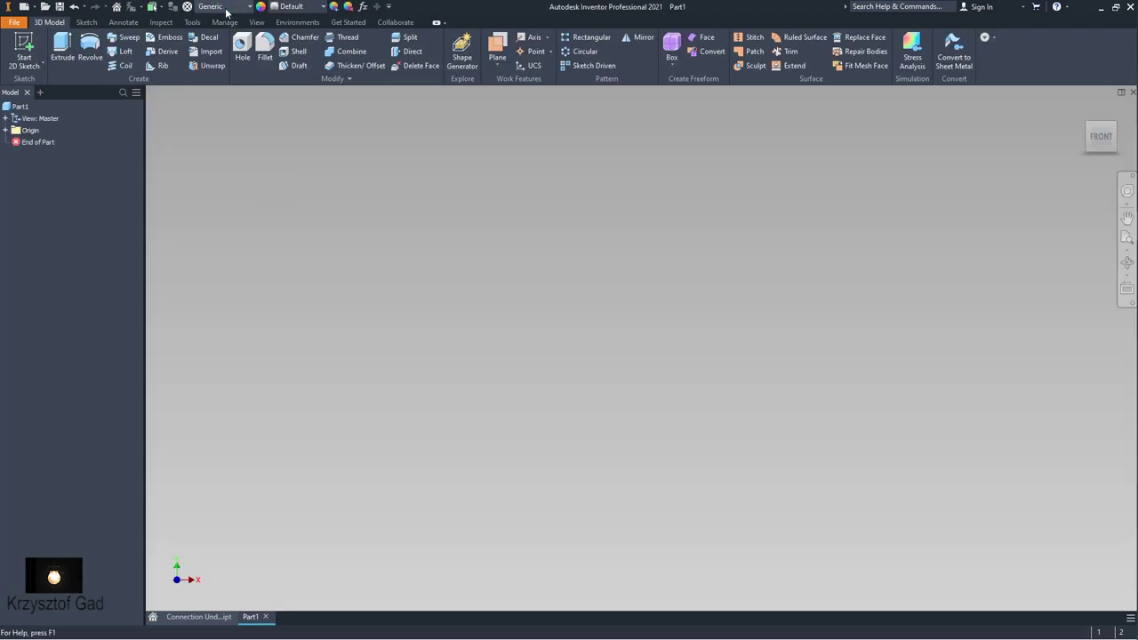
pyautogui.click(227, 7)
pyautogui.scroll(5, 314, 203)
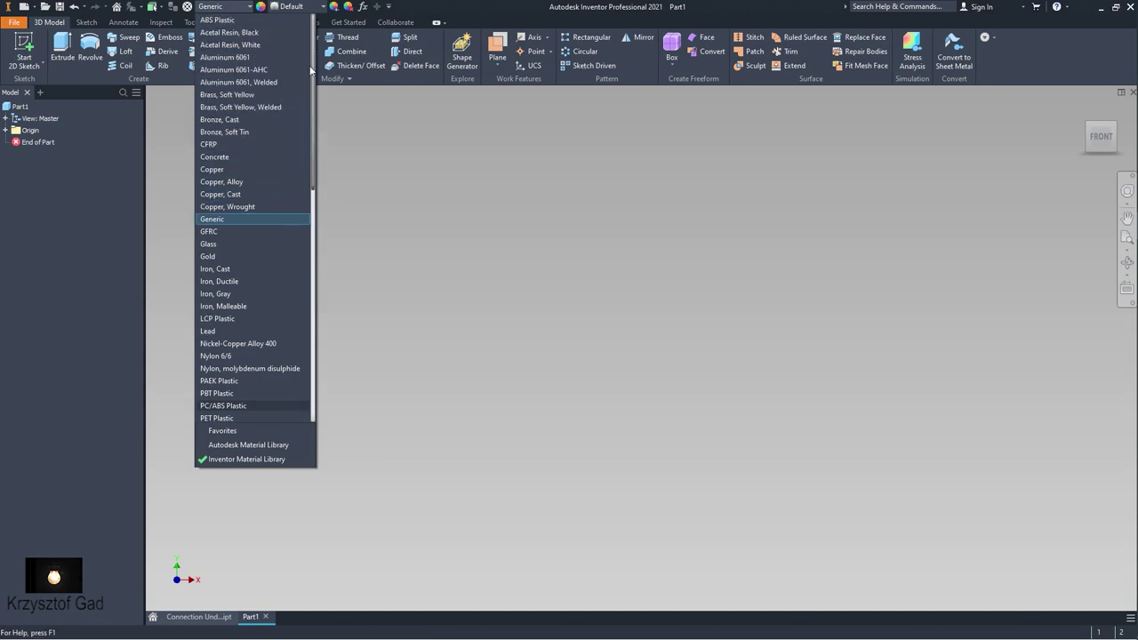
pyautogui.click(245, 19)
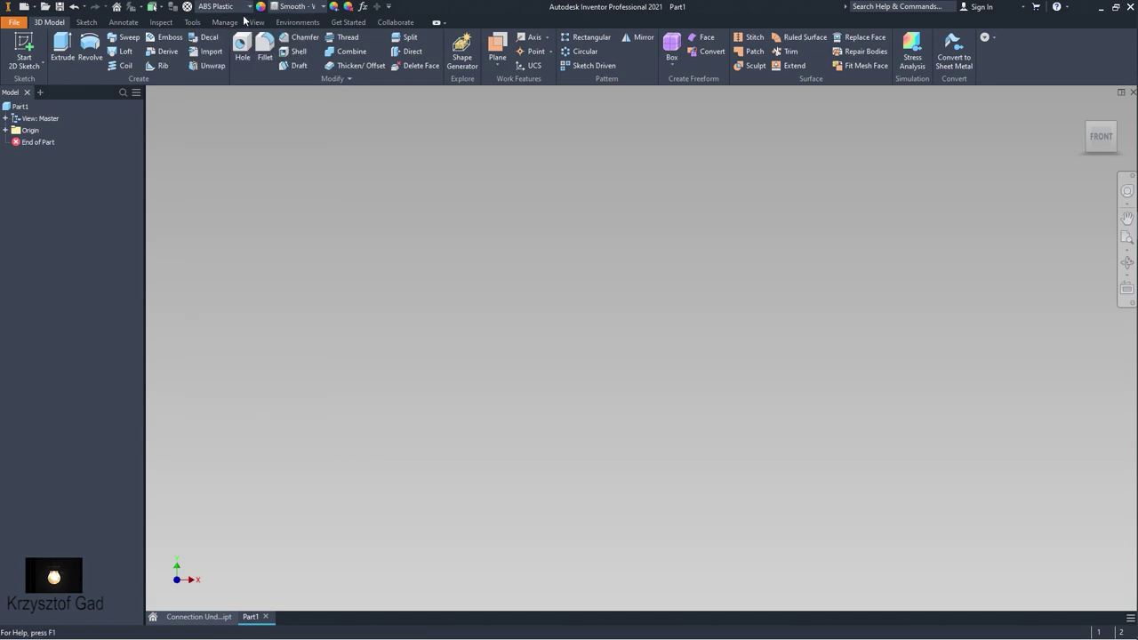
# Give the new part the Cadet Blue appearance.
pyautogui.click(307, 9)
pyautogui.scroll(10, 320, 91)
pyautogui.scroll(10, 320, 91)
pyautogui.scroll(5, 320, 91)
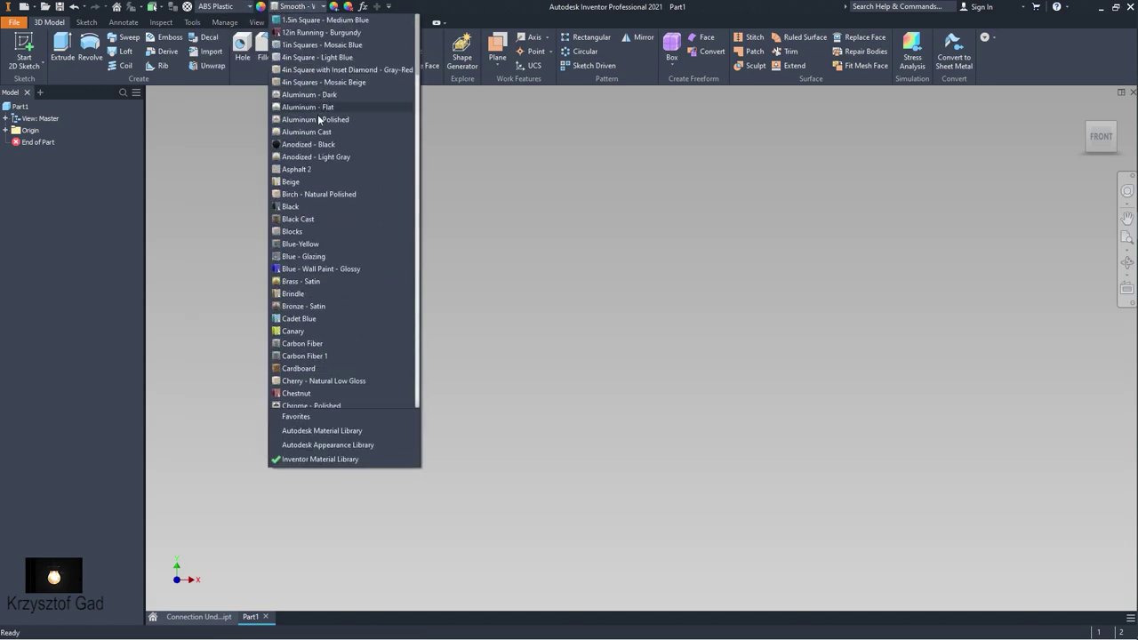
pyautogui.click(305, 318)
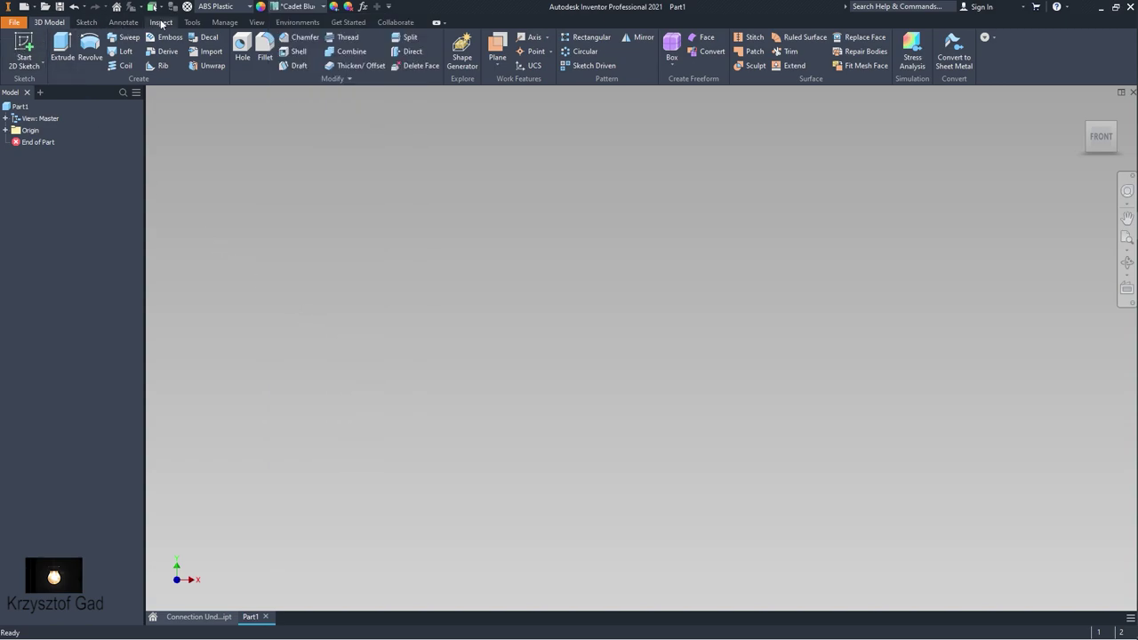
# Apply Warm Light lighting and save it with exposure 0.78, rotation -47° and scale 185%.
pyautogui.click(255, 22)
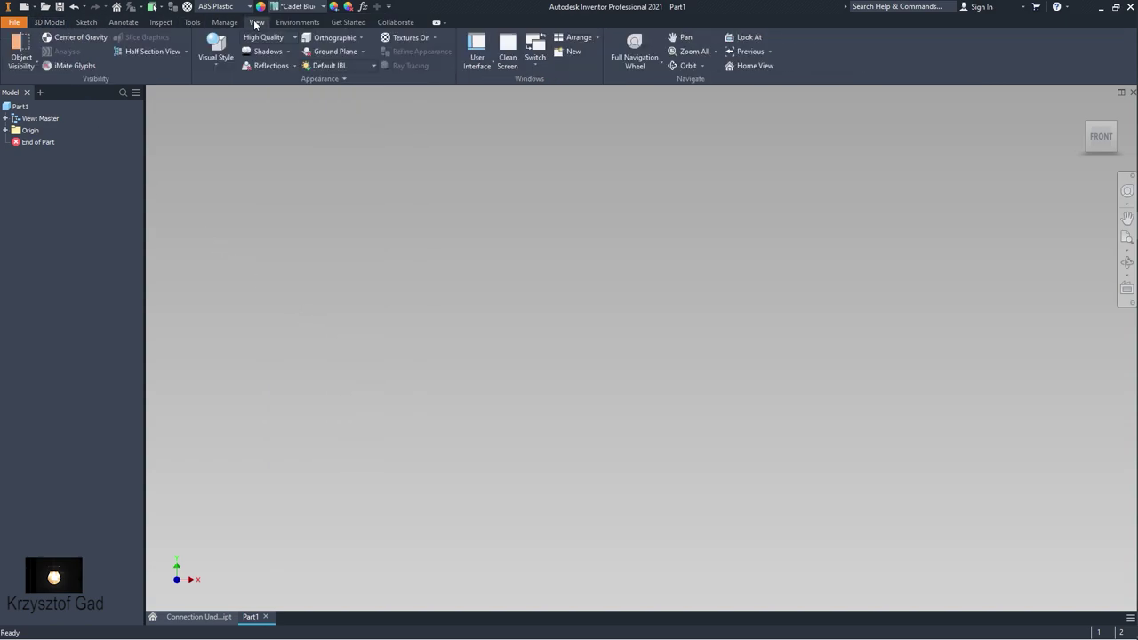
pyautogui.click(318, 68)
pyautogui.click(358, 325)
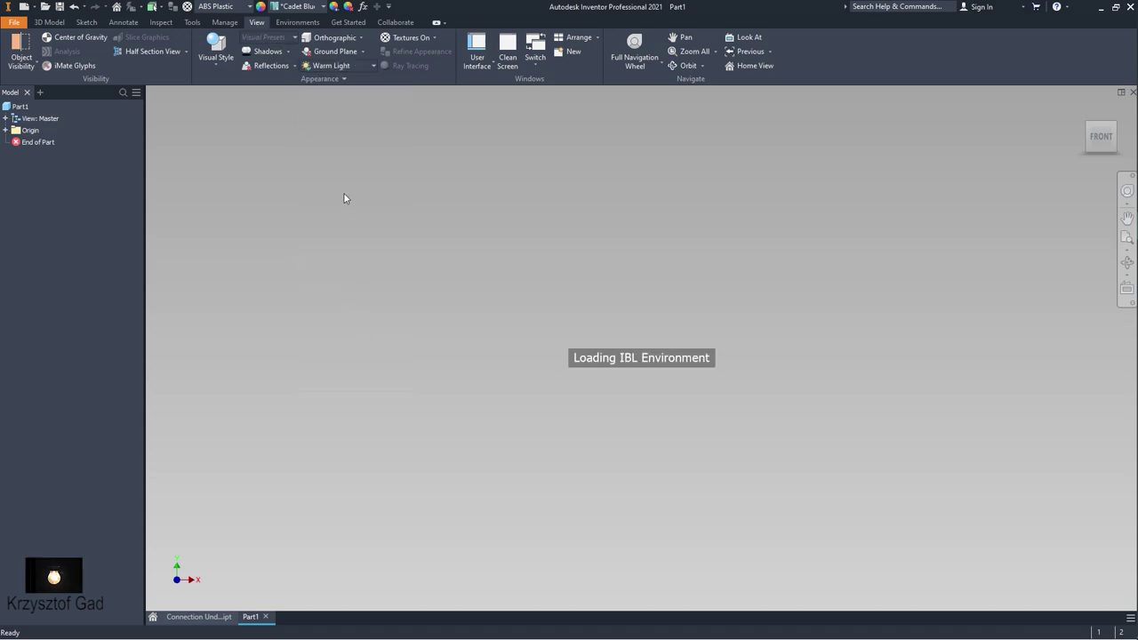
pyautogui.click(338, 65)
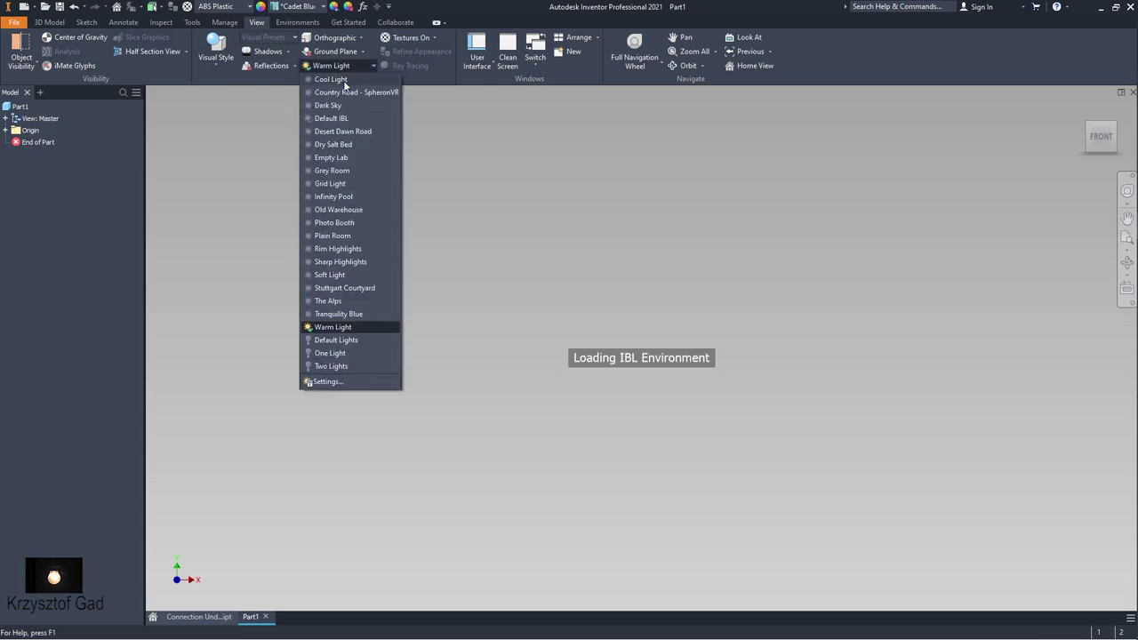
pyautogui.click(349, 380)
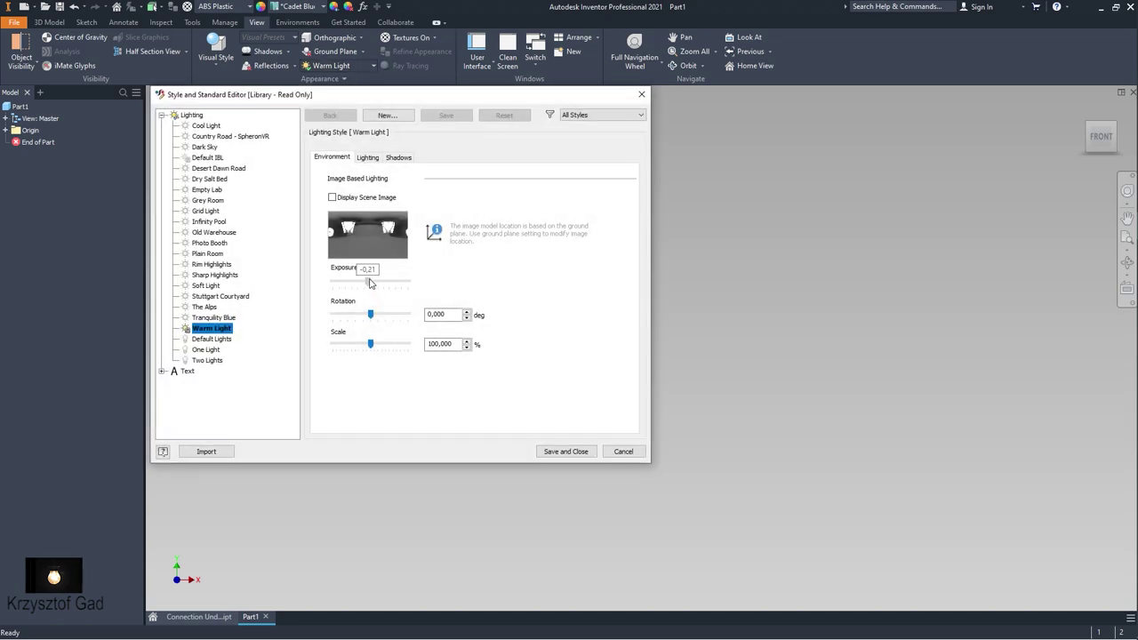
pyautogui.moveTo(370, 282); pyautogui.dragTo(383, 282)
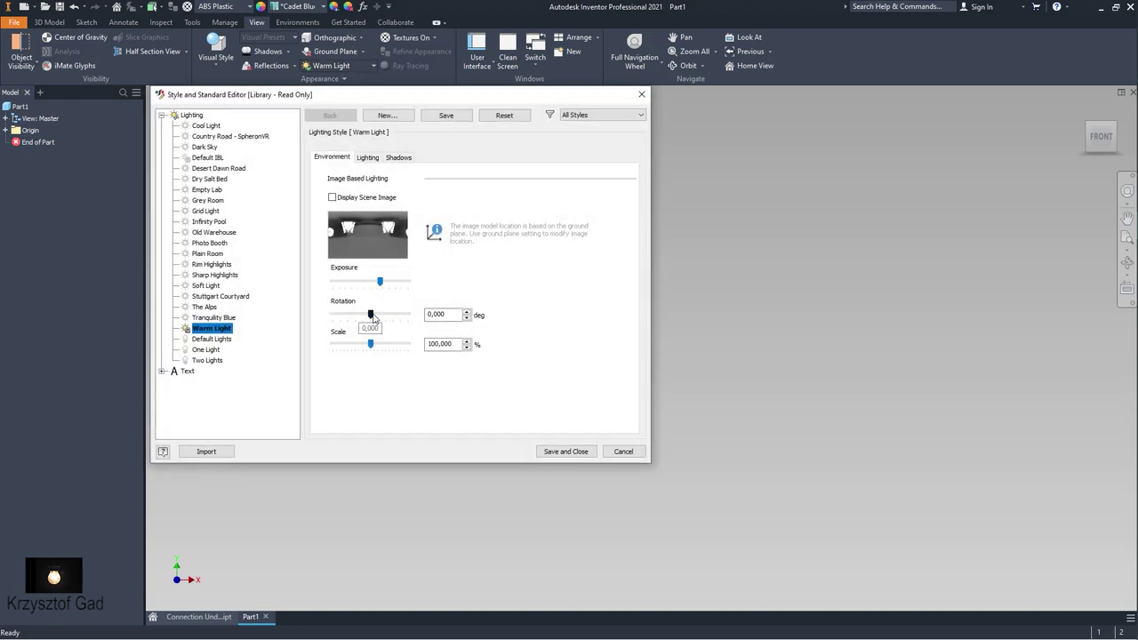
pyautogui.click(547, 452)
# Sketch an 8 mm-diameter circle centred on the origin on the XY plane.
pyautogui.click(70, 24)
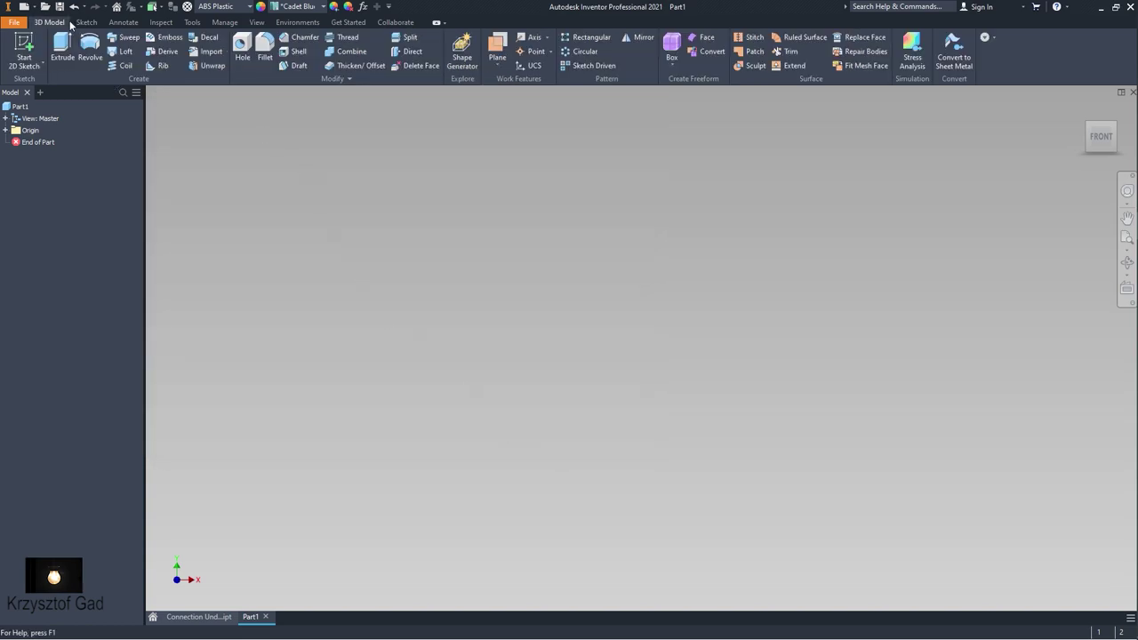
pyautogui.click(24, 46)
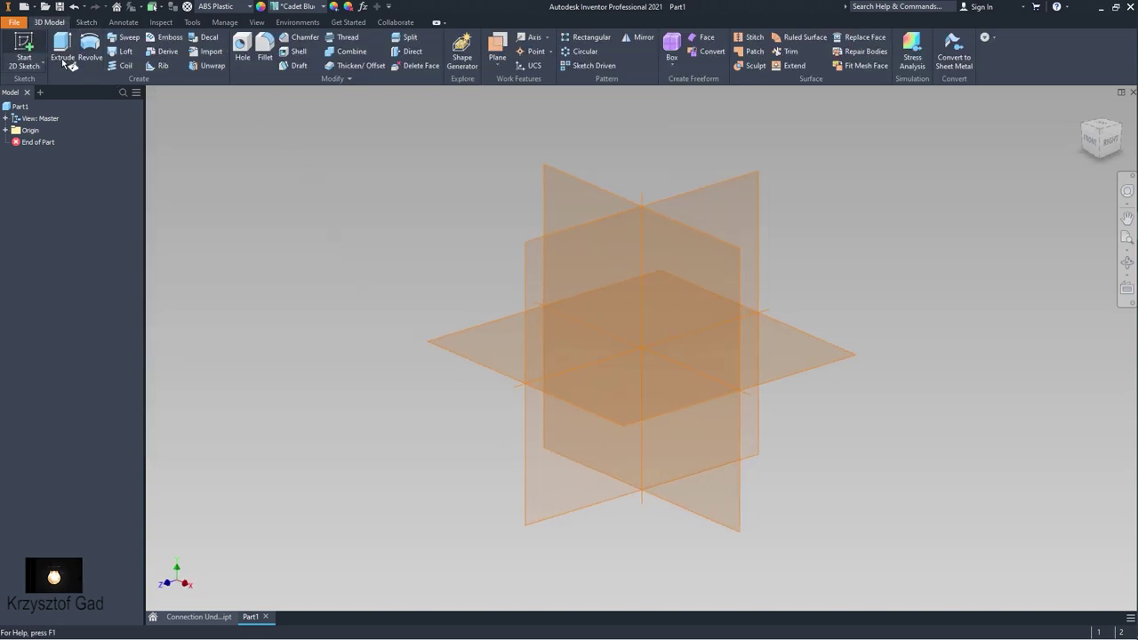
pyautogui.click(621, 377)
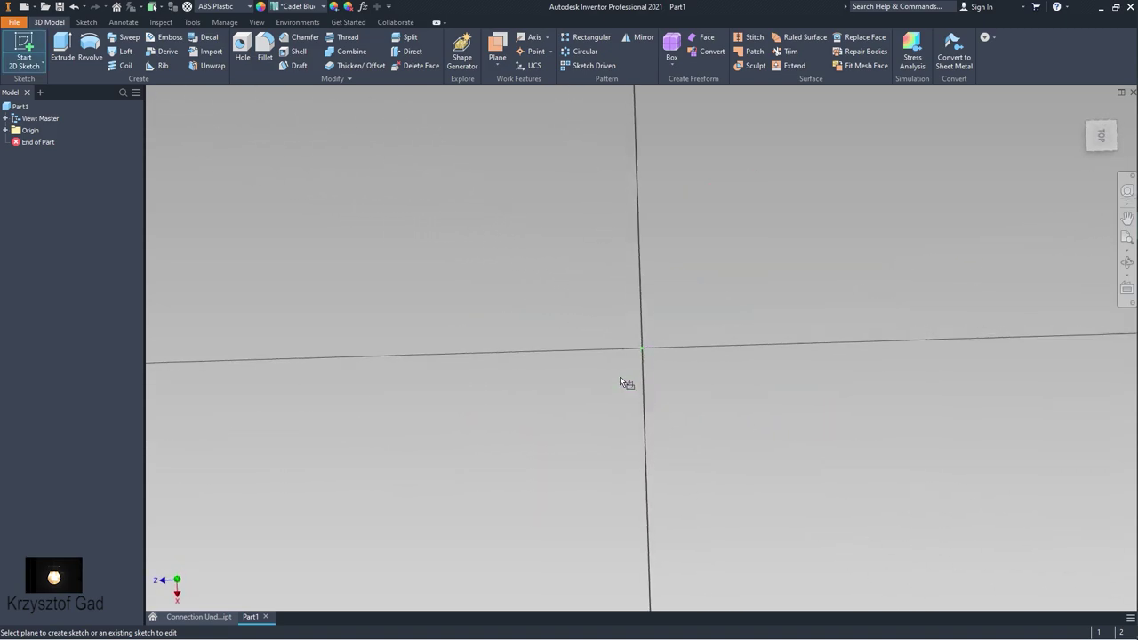
pyautogui.rightClick(620, 382)
pyautogui.click(547, 358)
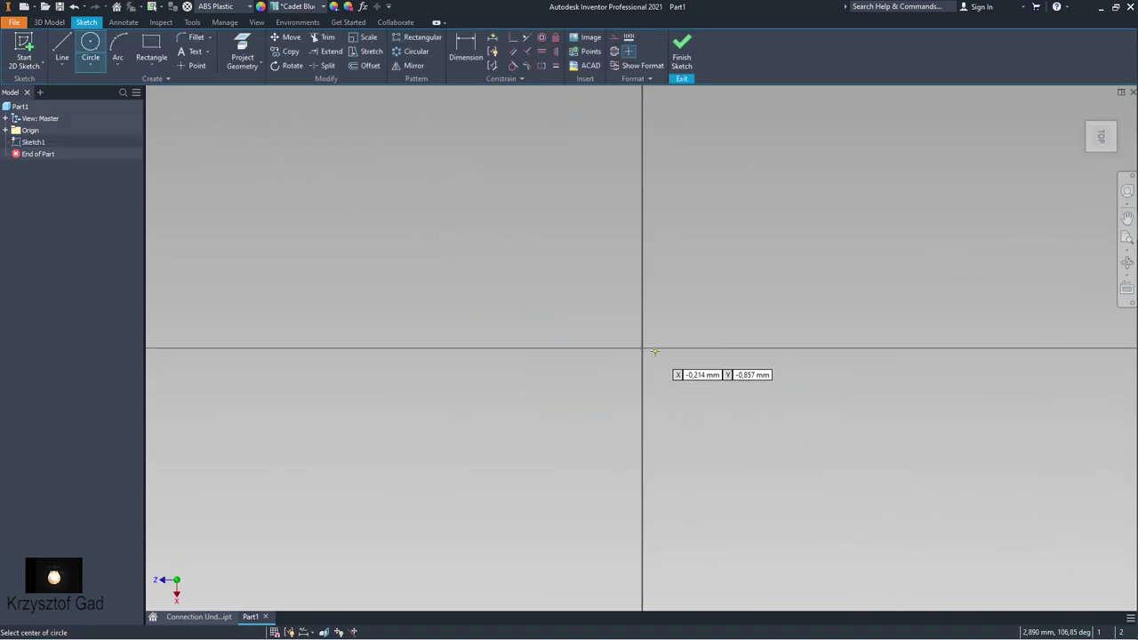
pyautogui.click(641, 348)
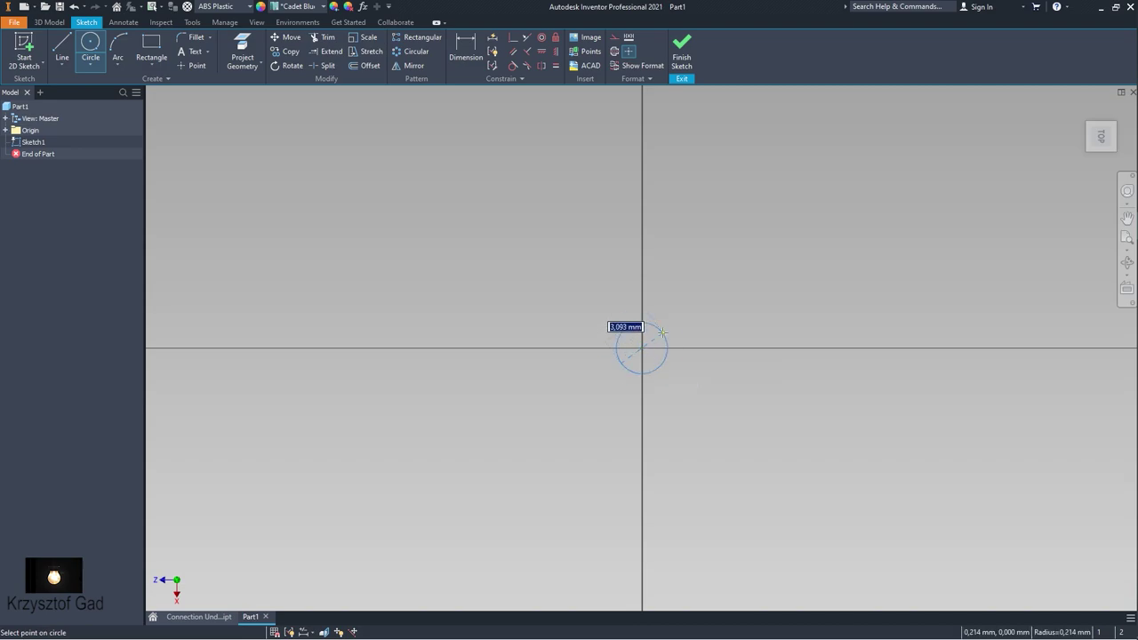
pyautogui.press('Return')
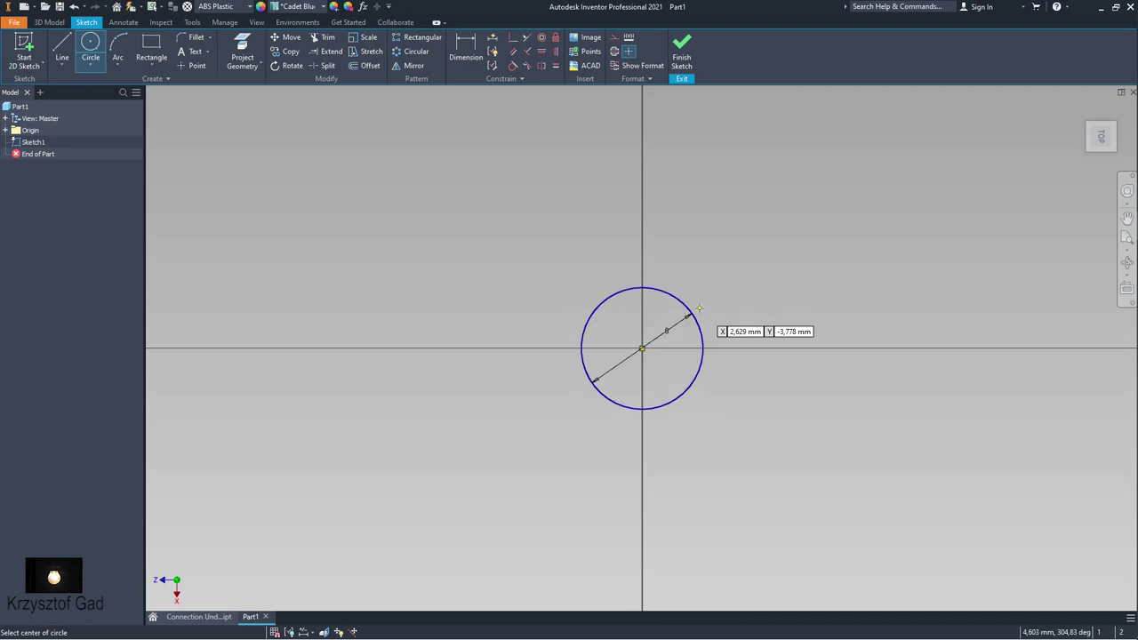
pyautogui.click(681, 49)
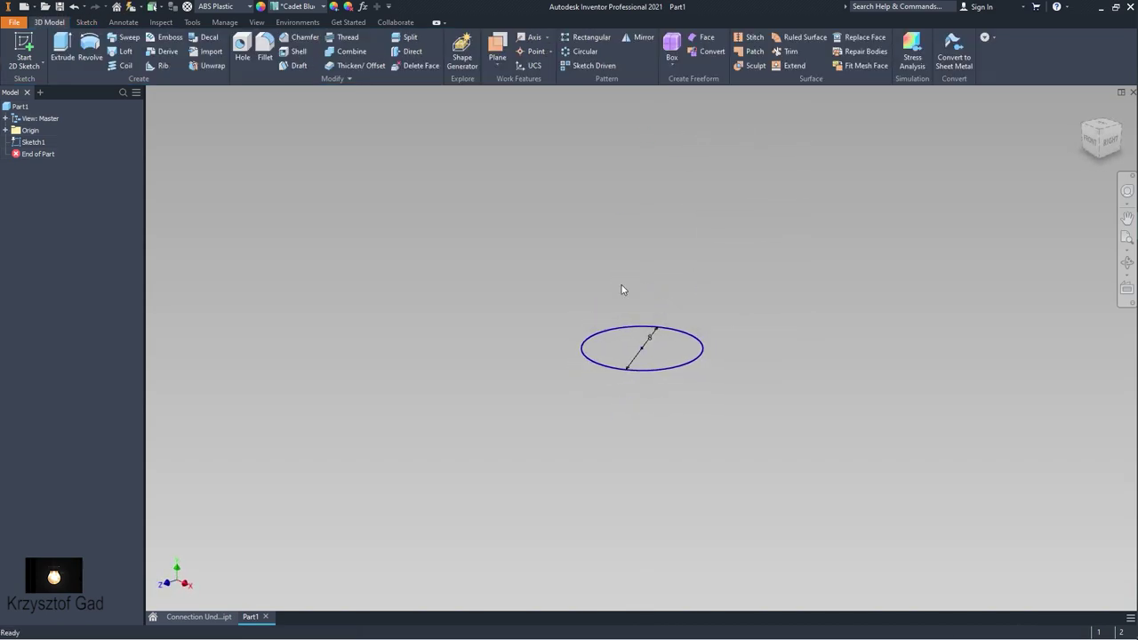
# Extrude the 8 mm circle 1 mm into a thin flange disk.
pyautogui.rightClick(646, 280)
pyautogui.write('e')
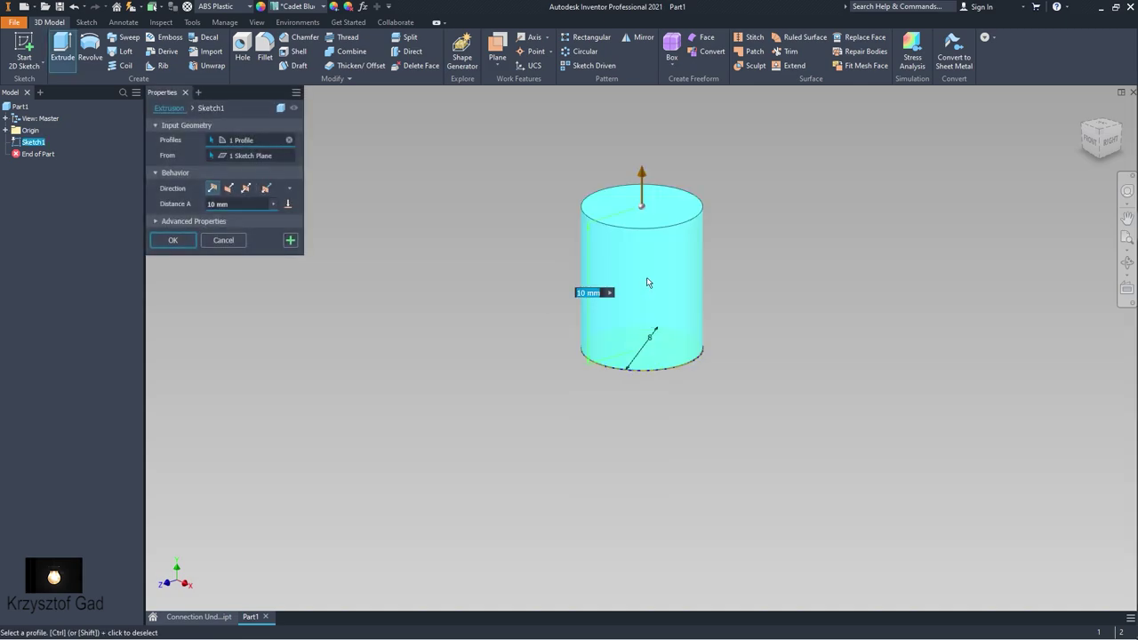
pyautogui.write('1')
pyautogui.press('Return')
pyautogui.scroll(2, 455, 305)
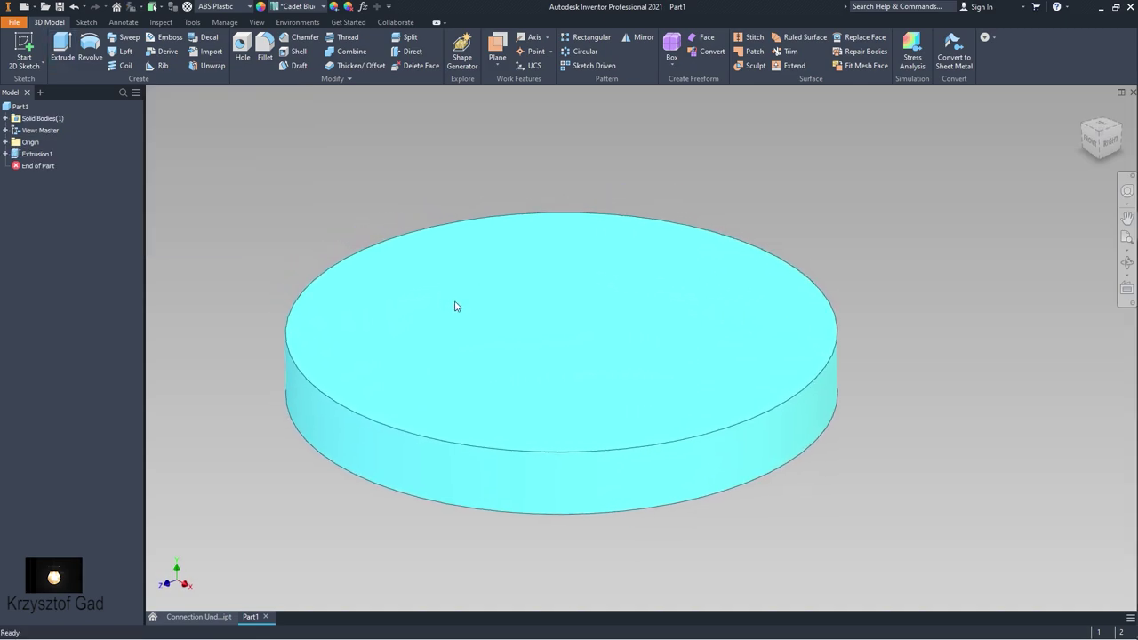
pyautogui.click(484, 315)
# Sketch a 6 mm-diameter circle at the origin on the disk's top face.
pyautogui.press('s')
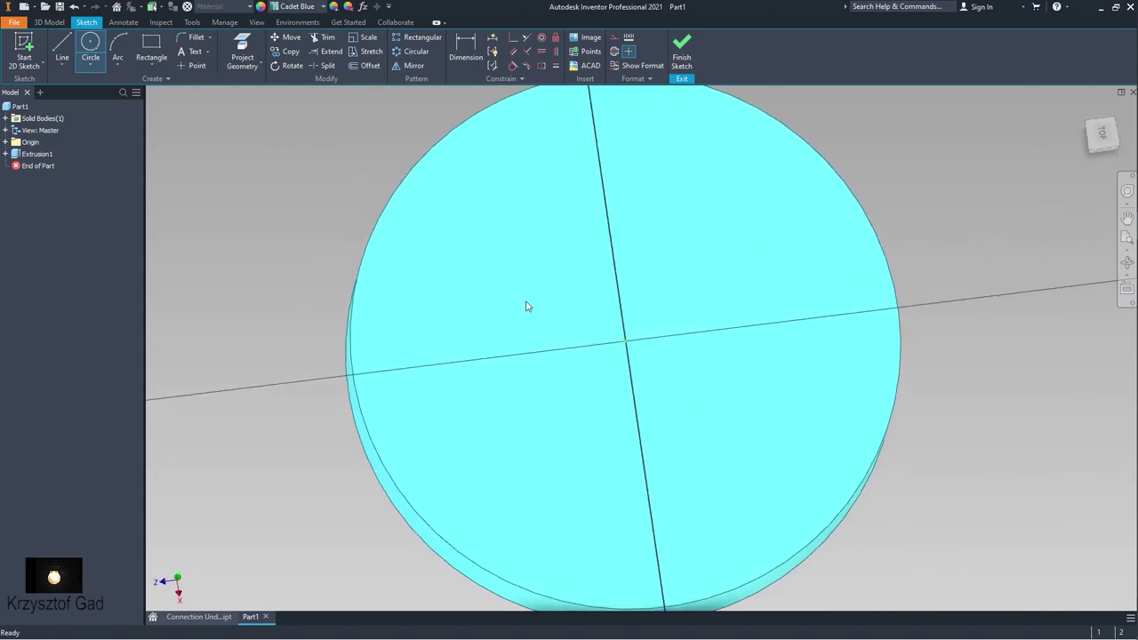
pyautogui.rightClick(523, 302)
pyautogui.click(498, 283)
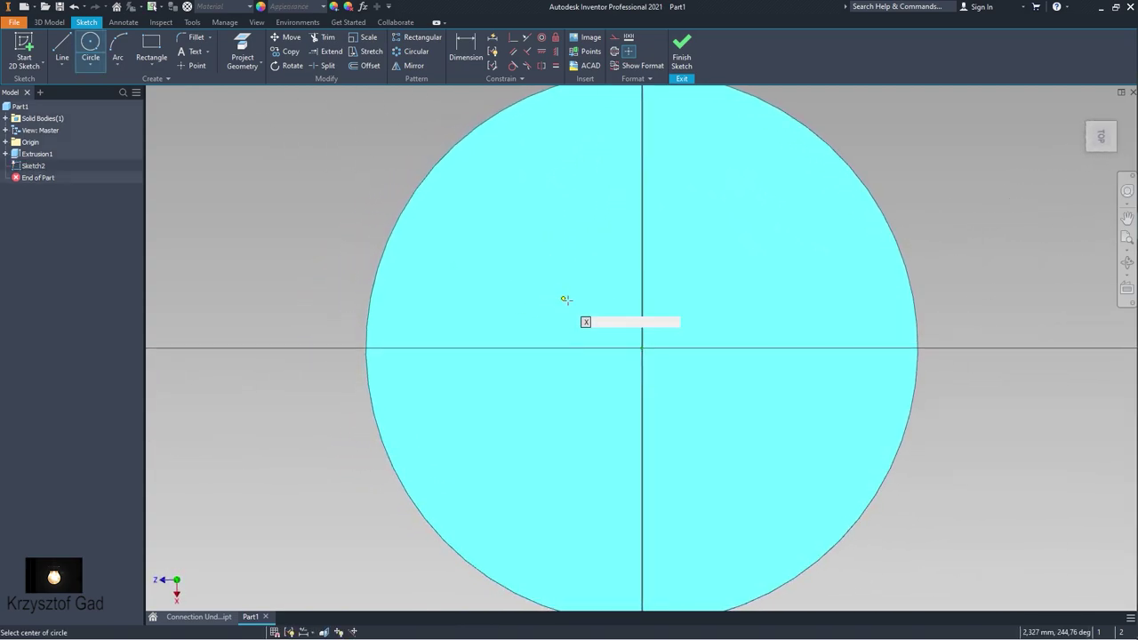
pyautogui.click(643, 347)
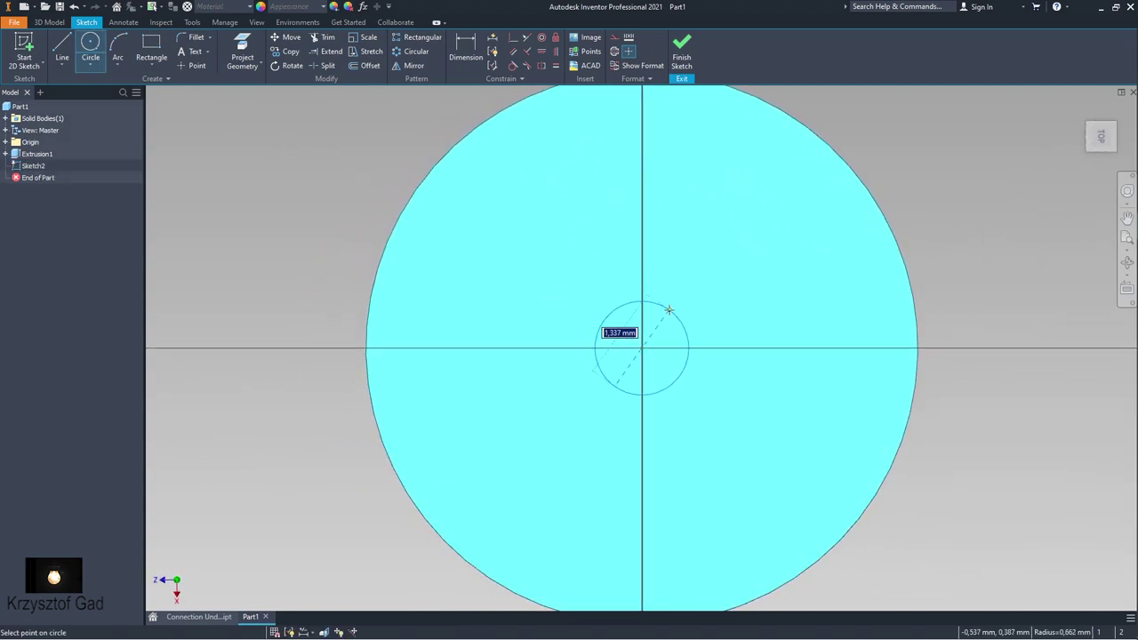
pyautogui.write('6')
pyautogui.press('Return')
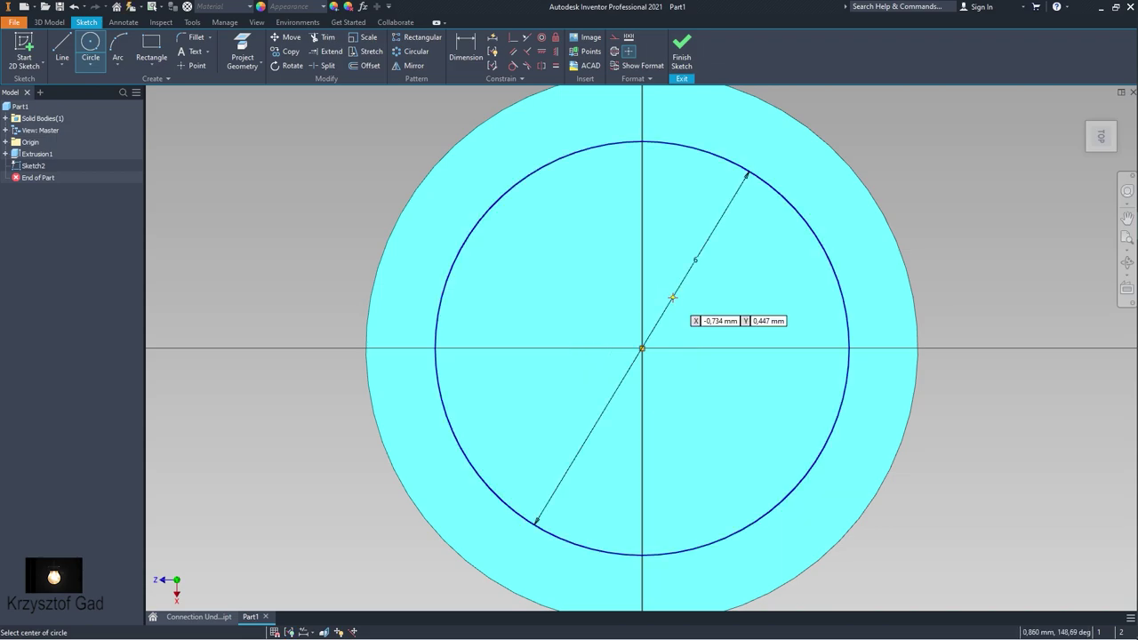
pyautogui.keyDown('shift'); pyautogui.moveTo(673, 297); pyautogui.dragTo(711, 162, button='middle'); pyautogui.keyUp('shift')
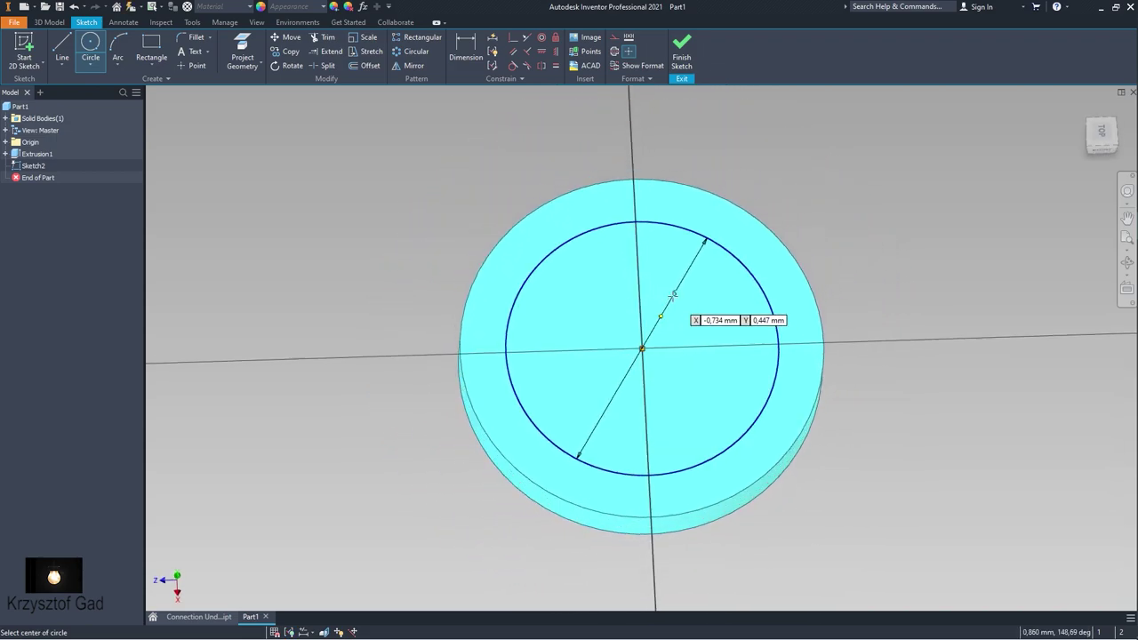
# Extrude the 6 mm circle upward into a tall cylinder.
pyautogui.click(682, 49)
pyautogui.rightClick(698, 211)
pyautogui.click(733, 197)
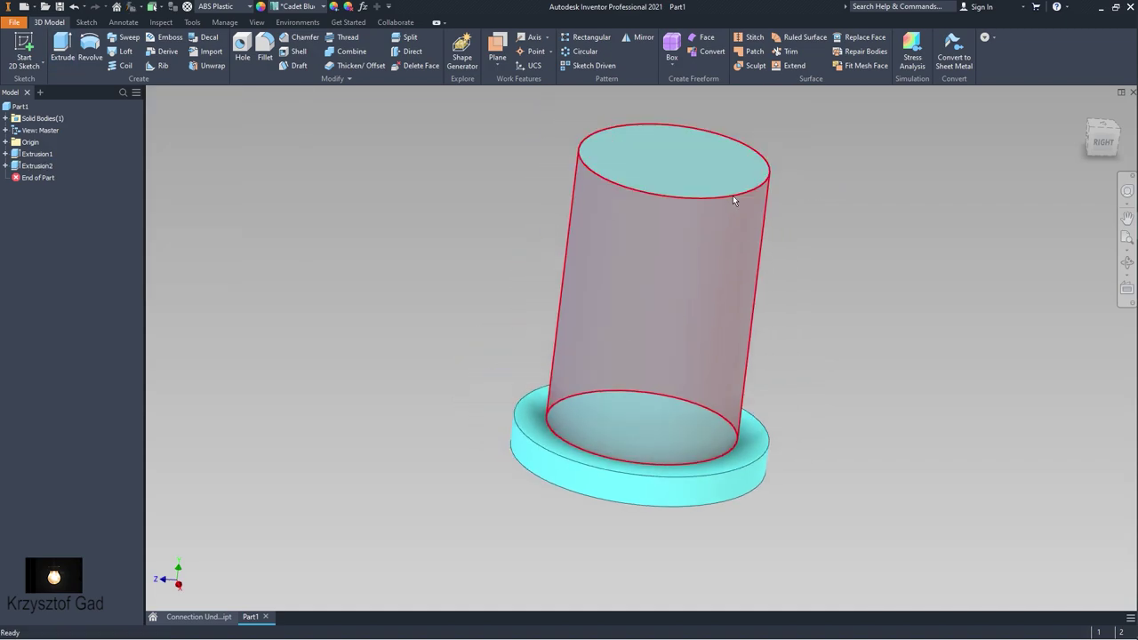
pyautogui.press('Return')
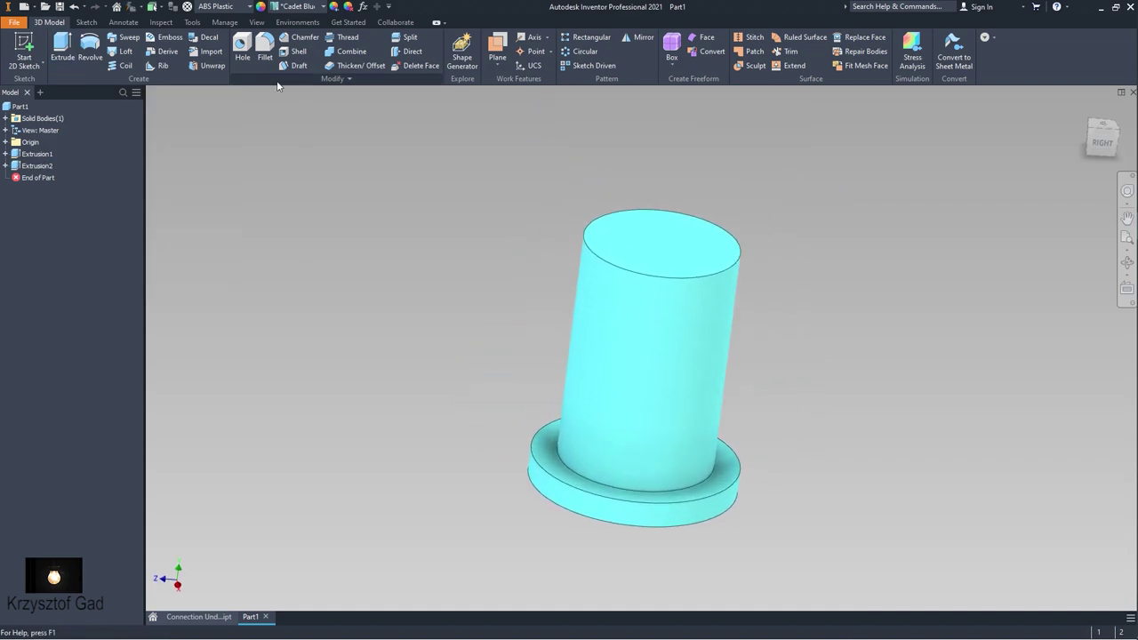
pyautogui.click(246, 50)
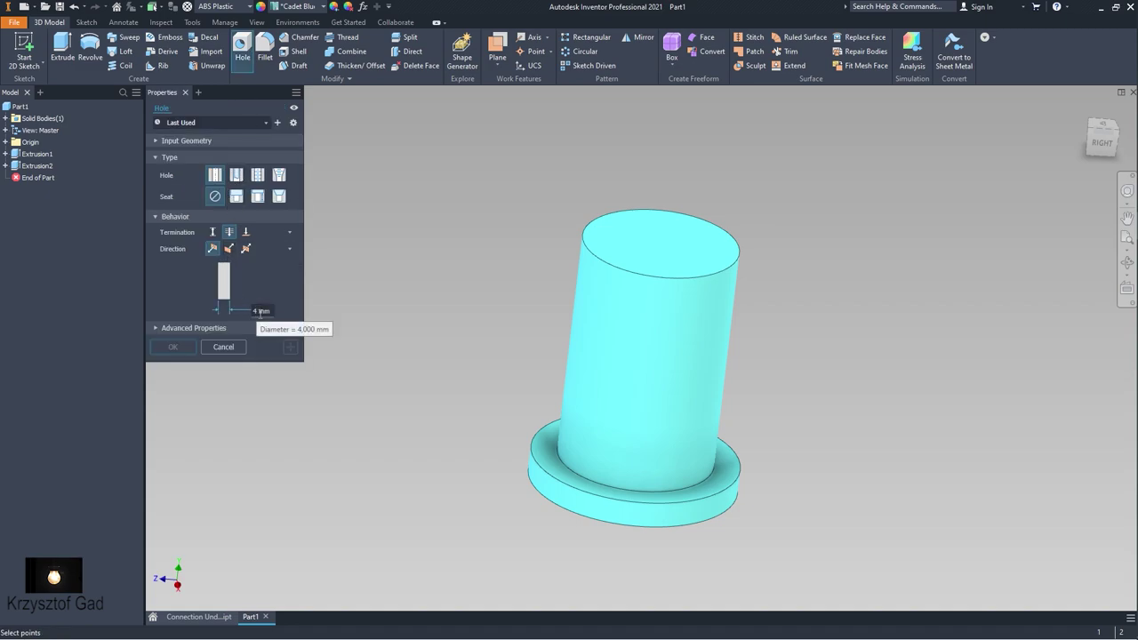
# Drill a 4 mm through-all hole at the centre of the cylinder's top face.
pyautogui.click(619, 234)
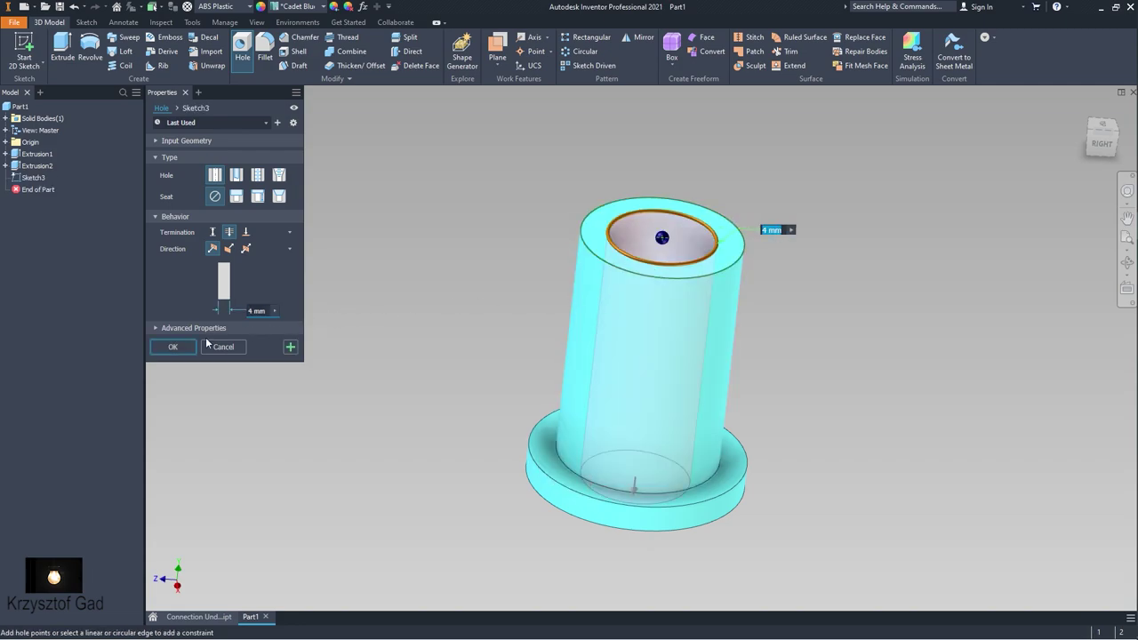
pyautogui.click(172, 347)
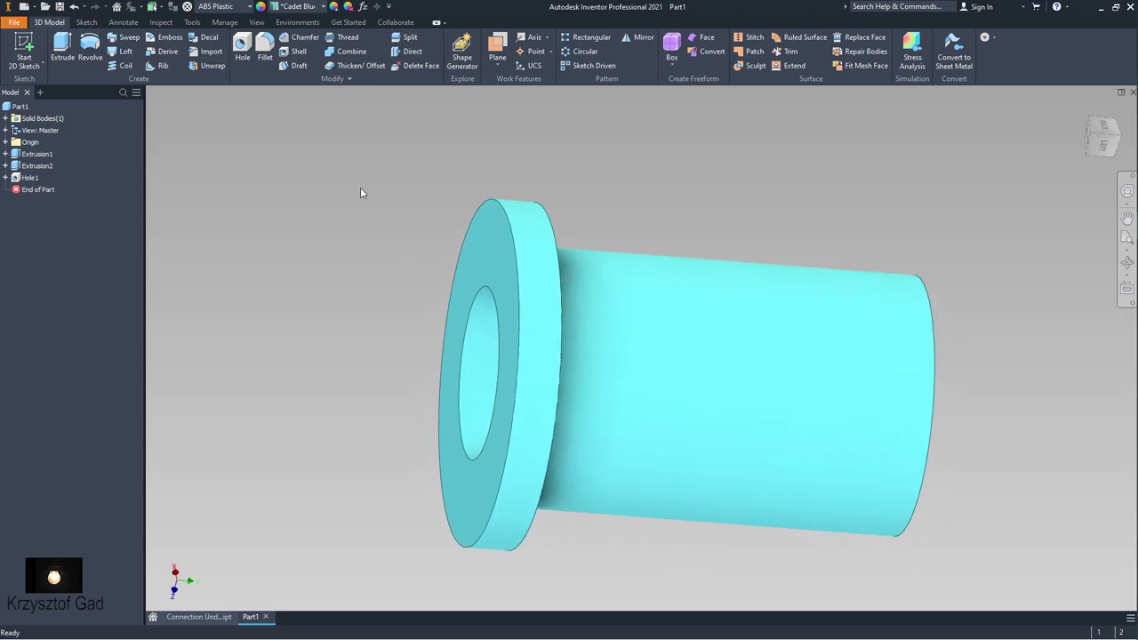
# Mirror the flange and hole features across the flange face.
pyautogui.click(641, 40)
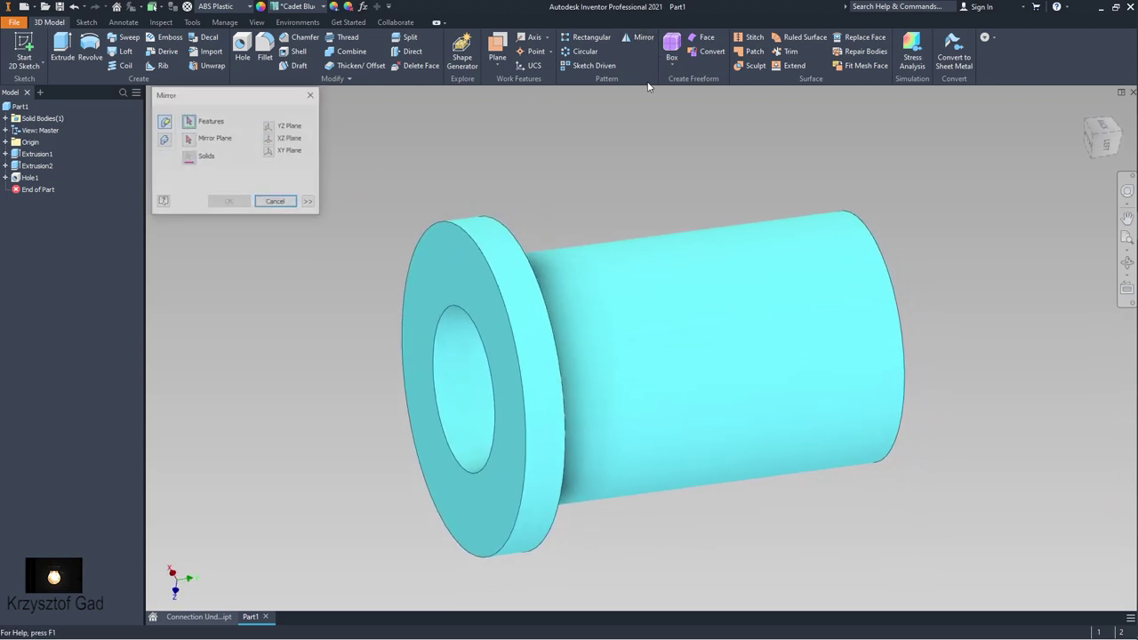
pyautogui.click(504, 289)
pyautogui.click(459, 355)
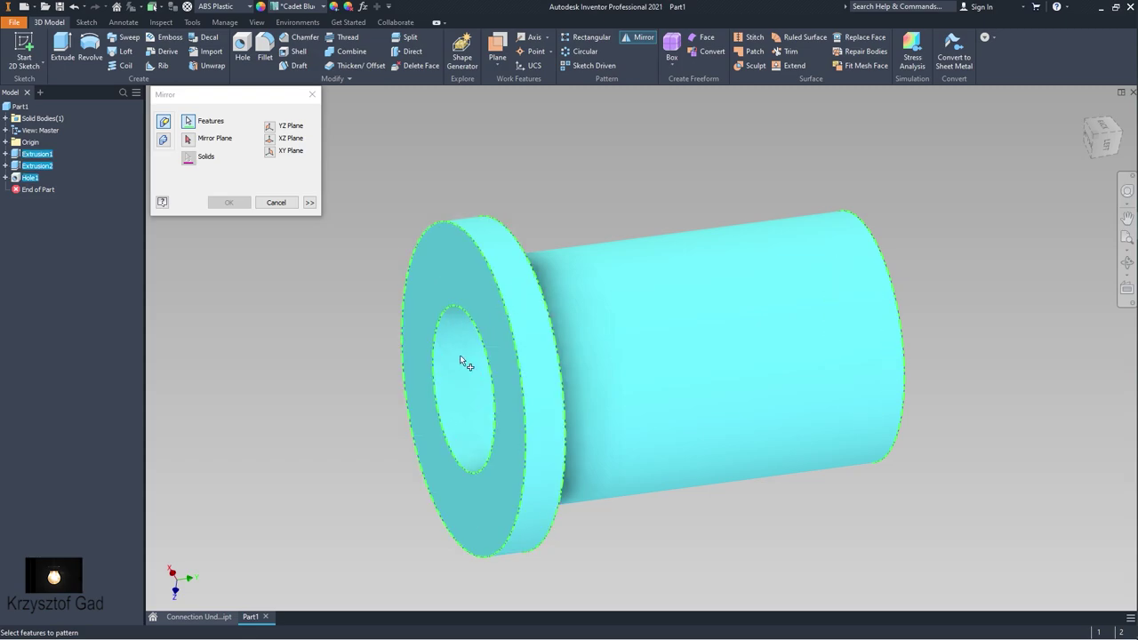
pyautogui.click(189, 141)
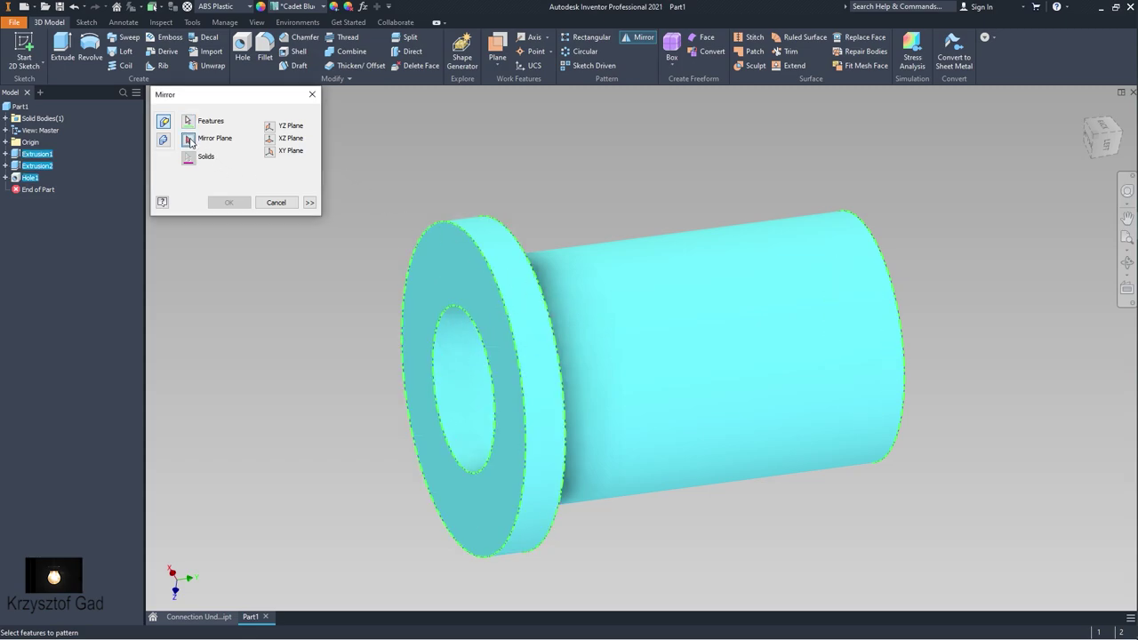
pyautogui.click(436, 253)
pyautogui.click(229, 203)
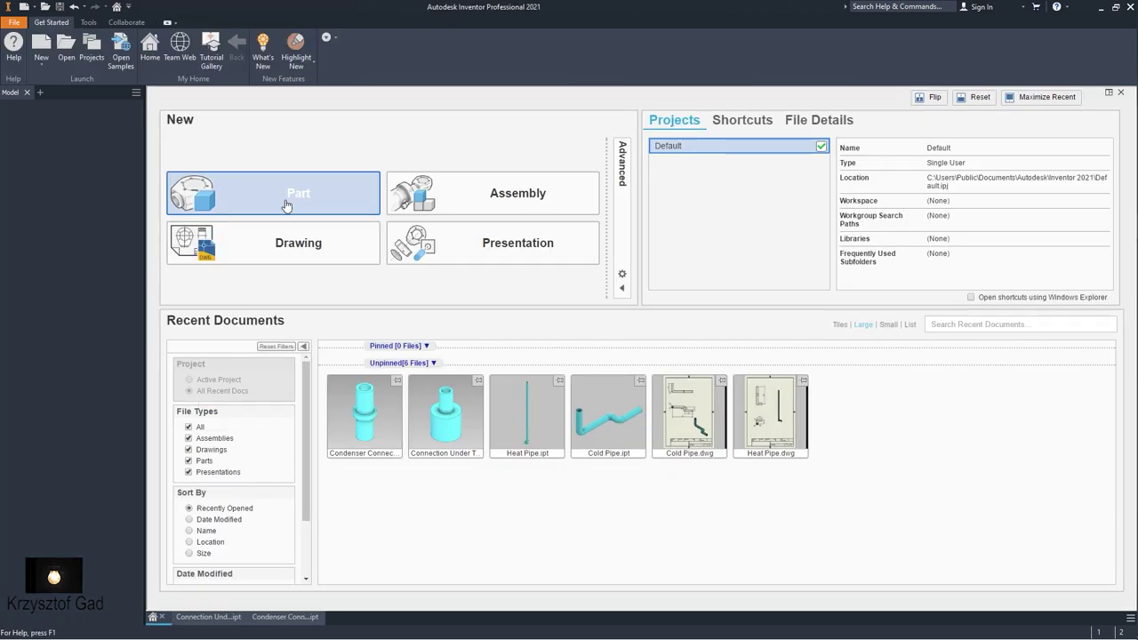
# Start a new part document and give it the Cadet Blue appearance.
pyautogui.click(285, 205)
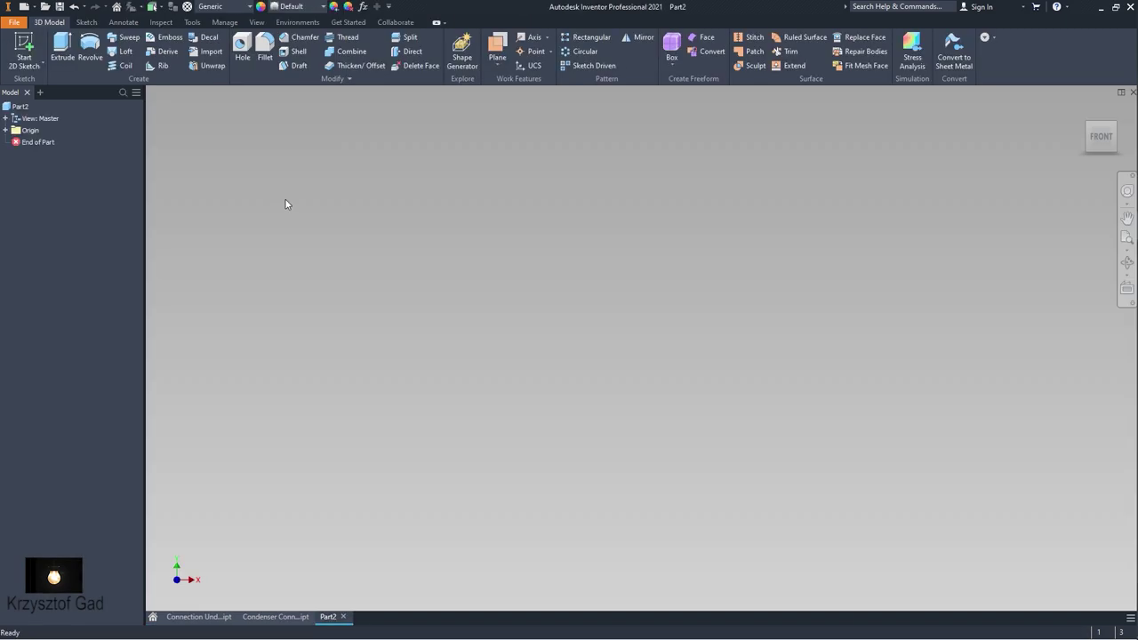
pyautogui.click(296, 8)
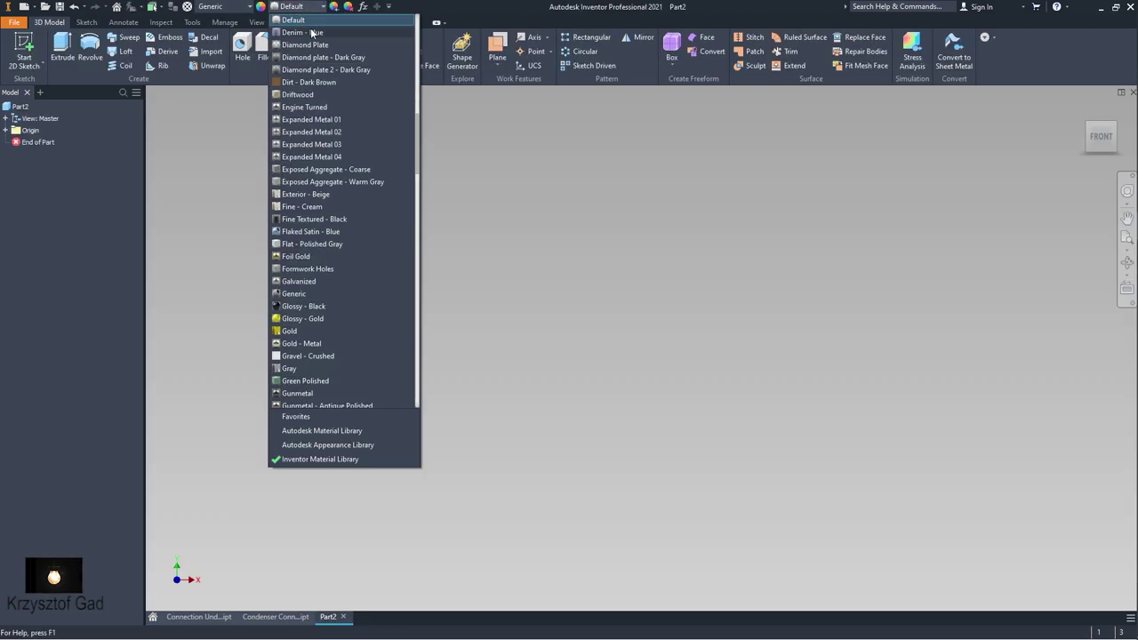
pyautogui.scroll(10, 324, 88)
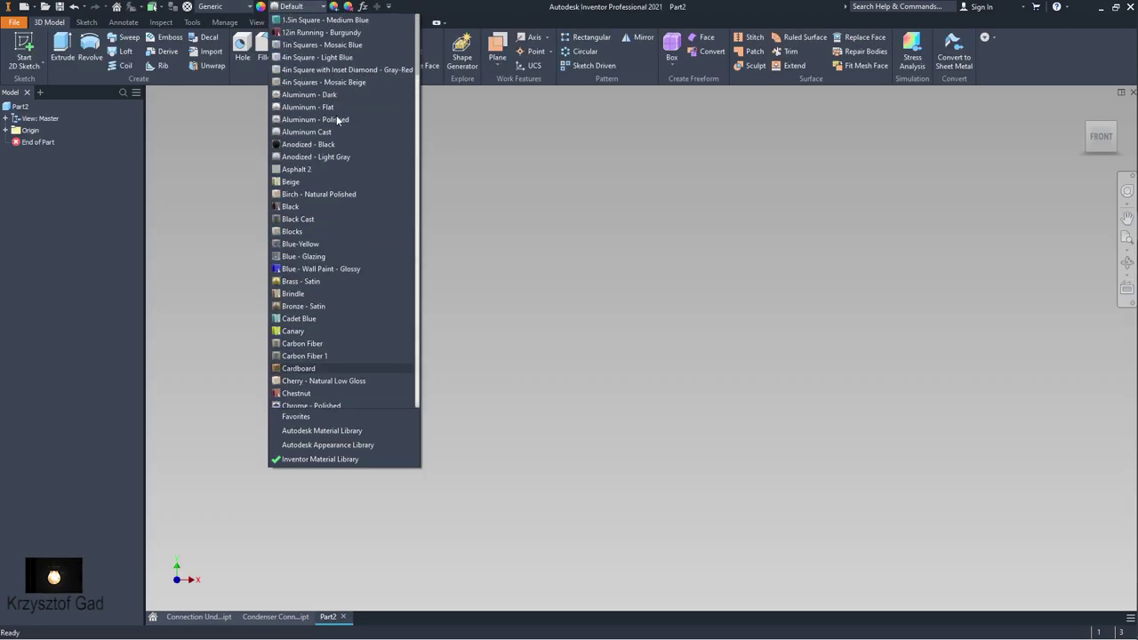
pyautogui.click(325, 318)
# Set the new part's material to ABS Plastic.
pyautogui.click(233, 11)
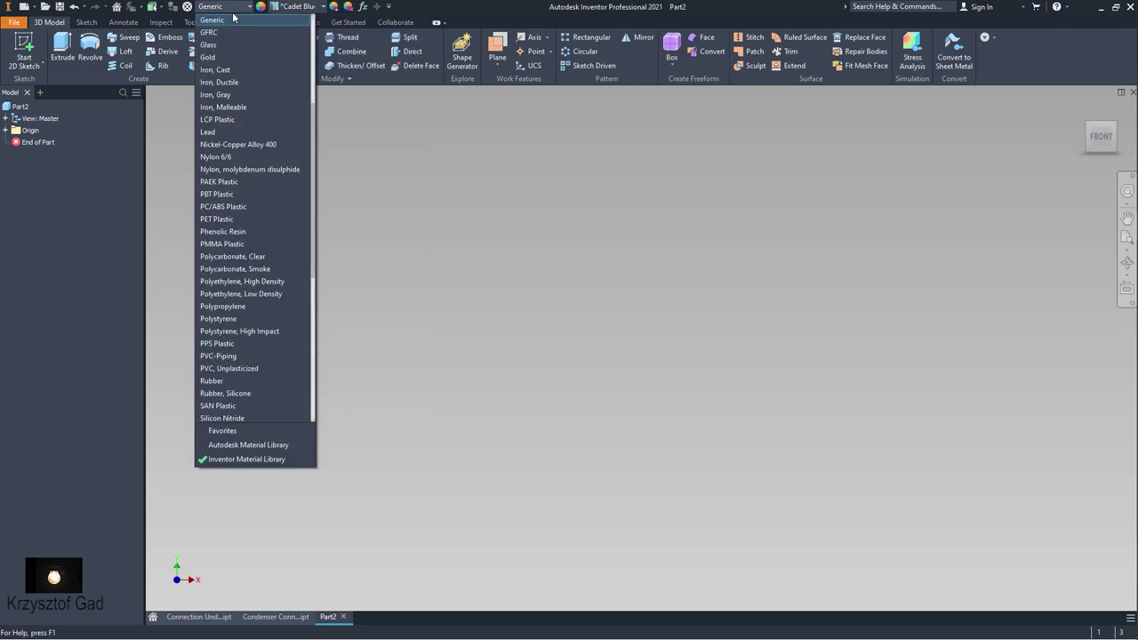
pyautogui.scroll(3, 243, 92)
pyautogui.click(222, 20)
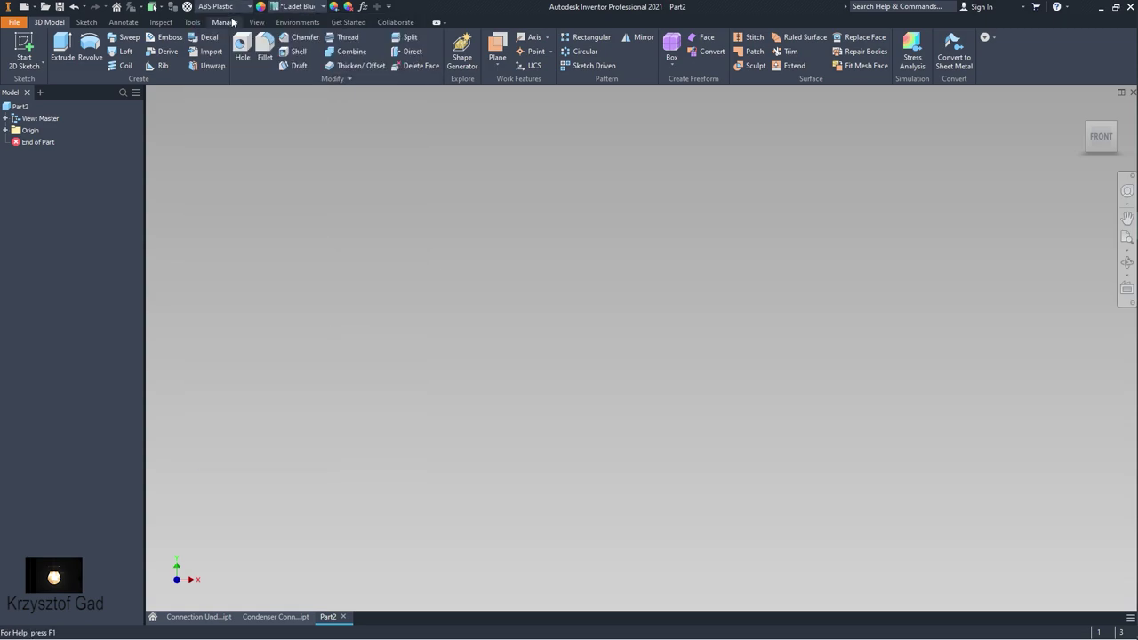
# Sketch a 6 mm diameter circle centred at the origin on the horizontal XZ plane.
pyautogui.click(21, 49)
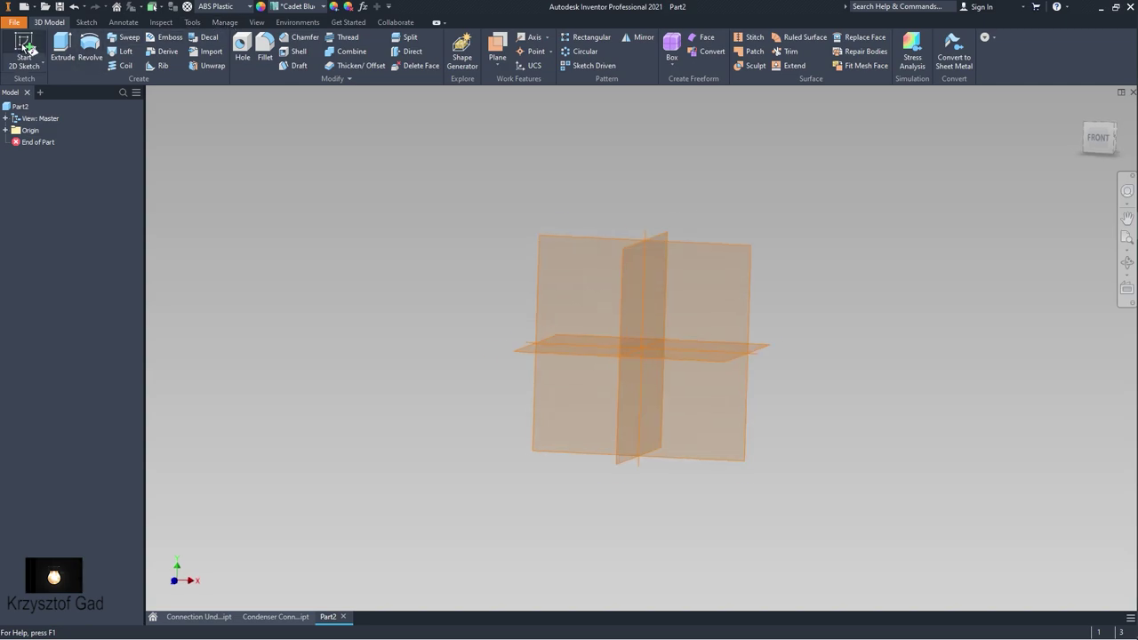
pyautogui.click(605, 405)
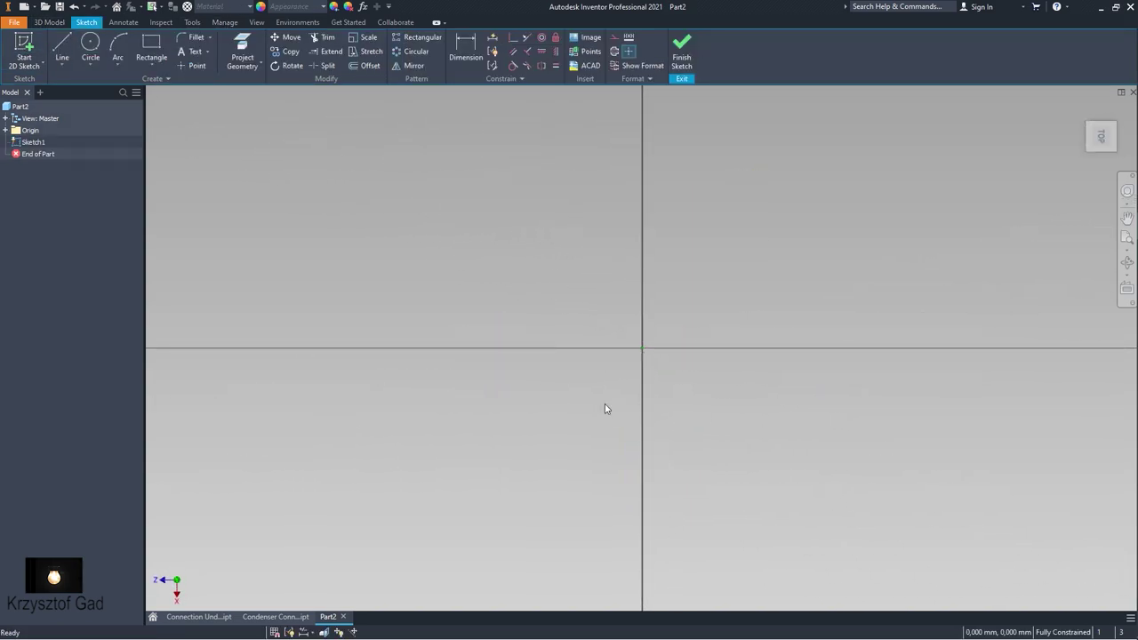
pyautogui.rightClick(605, 404)
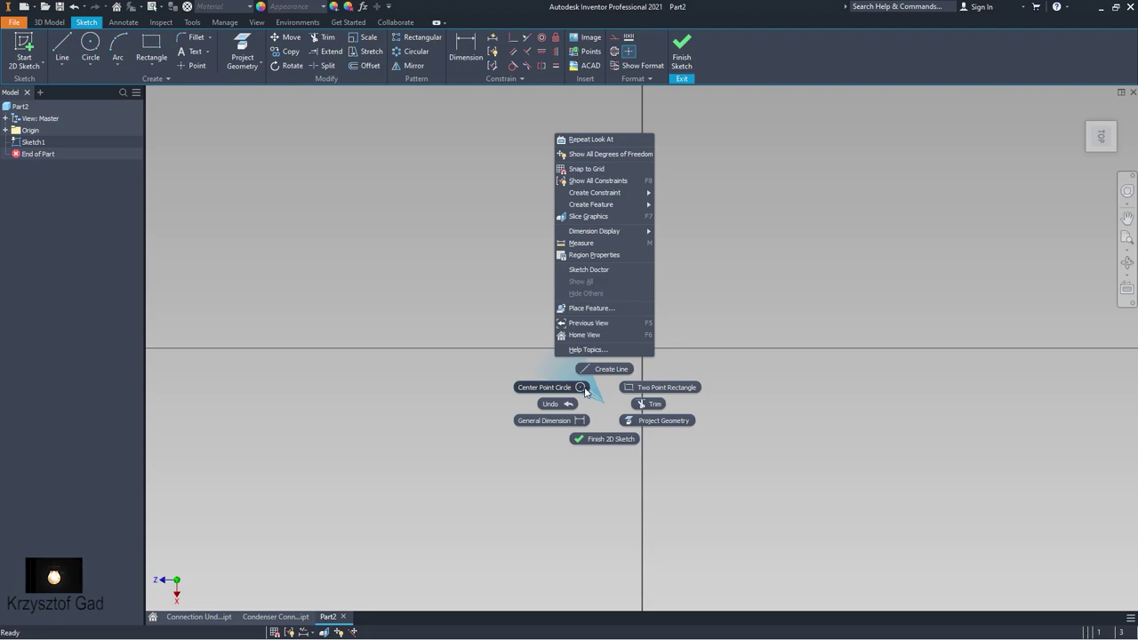
pyautogui.click(585, 389)
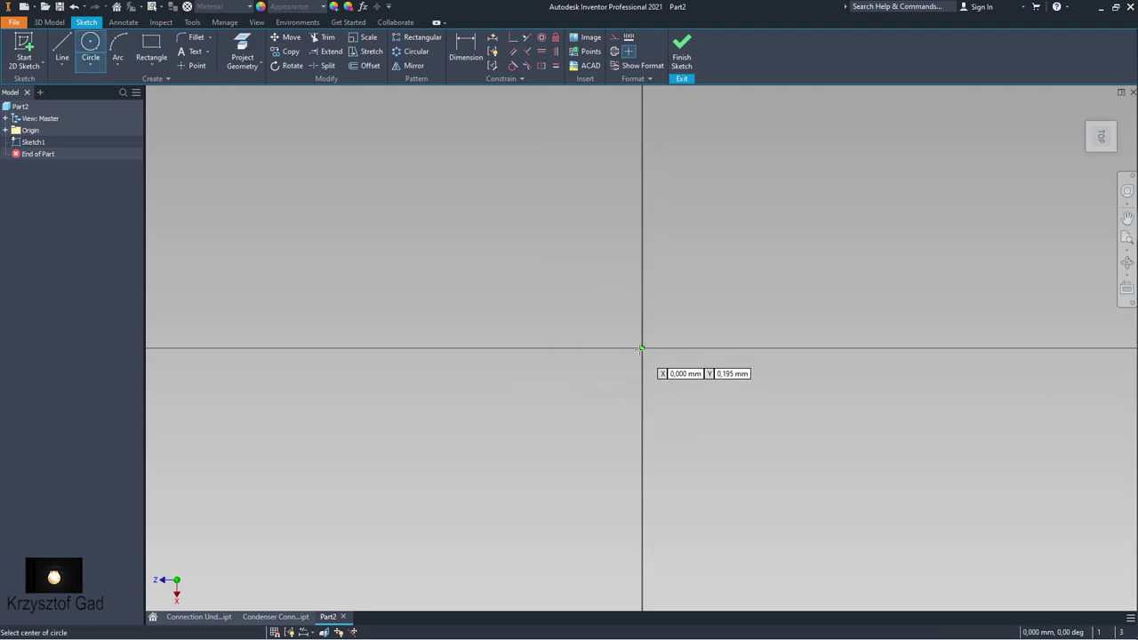
pyautogui.click(642, 348)
pyautogui.write('6')
pyautogui.press('Return')
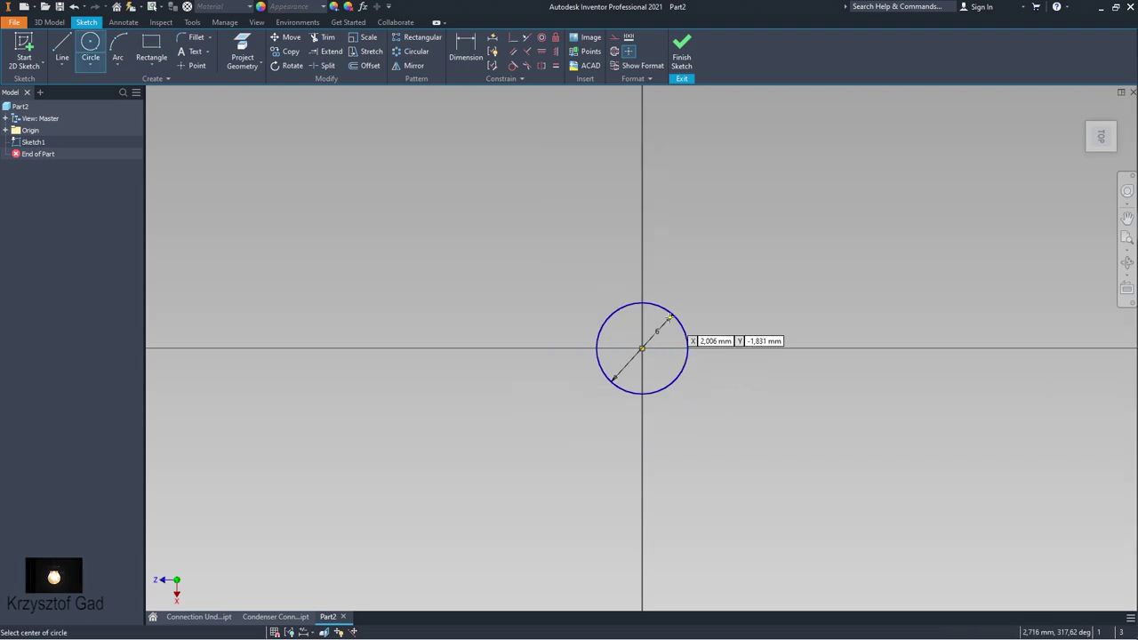
pyautogui.click(682, 49)
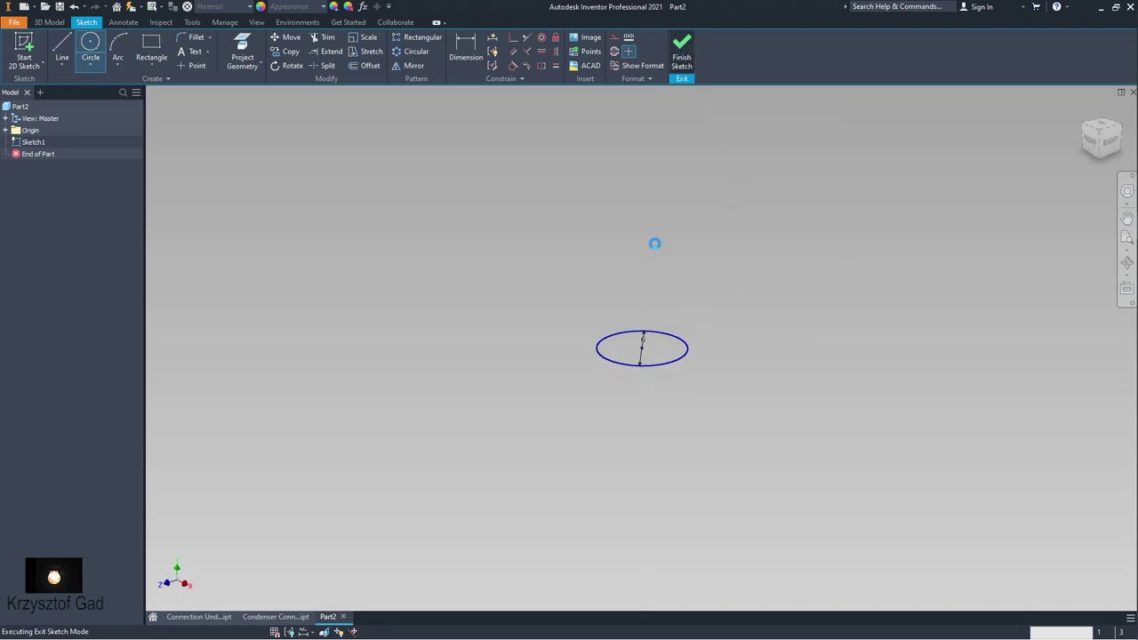
# Extrude the circle 10 mm into a cylinder.
pyautogui.rightClick(633, 264)
pyautogui.click(660, 249)
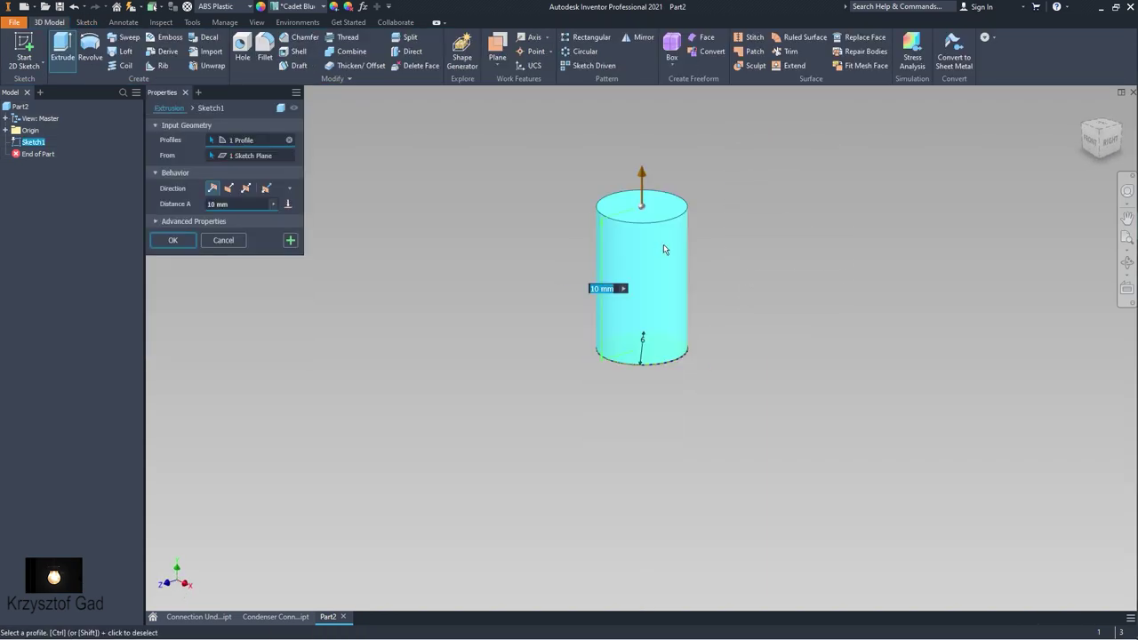
pyautogui.write('10')
pyautogui.press('Return')
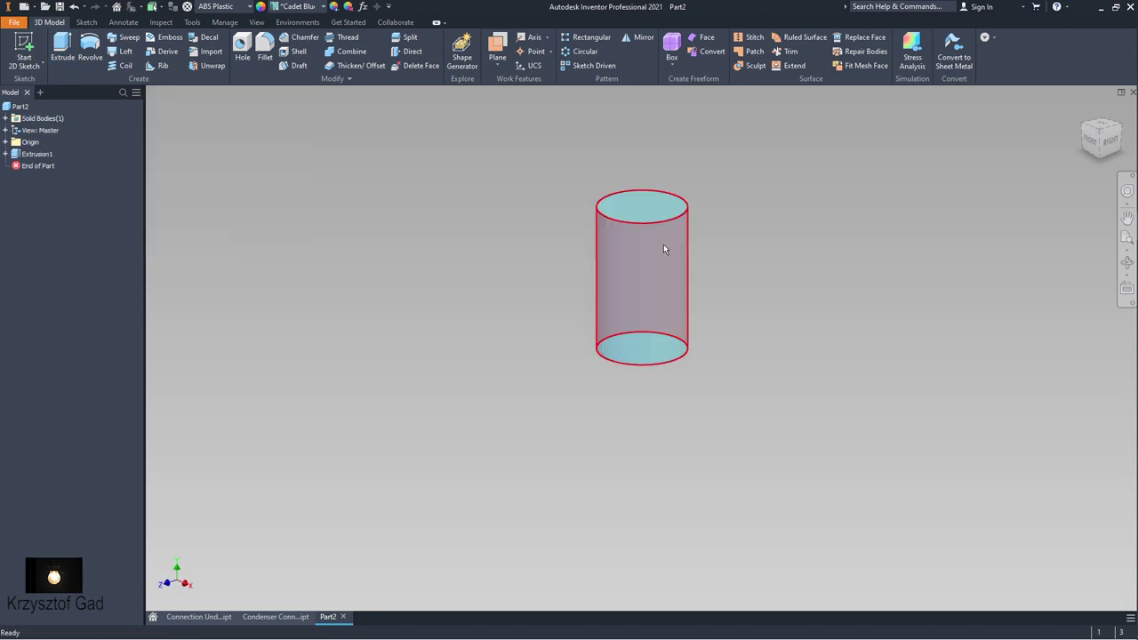
pyautogui.click(629, 359)
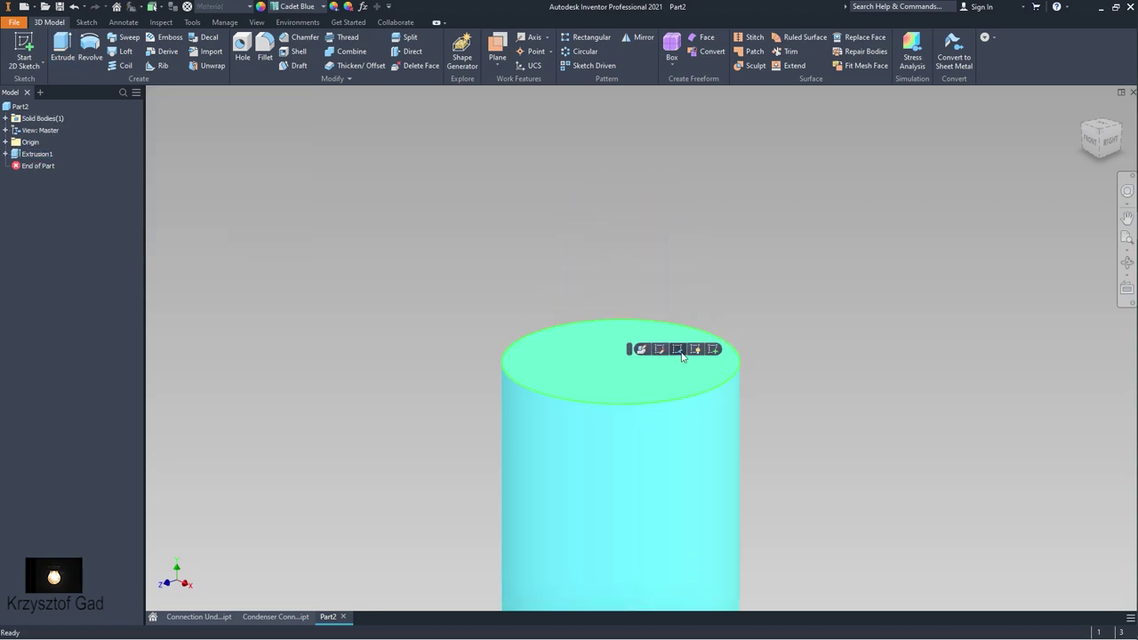
# Sketch a smaller centred circle on the cylinder's top face.
pyautogui.click(716, 349)
pyautogui.rightClick(714, 309)
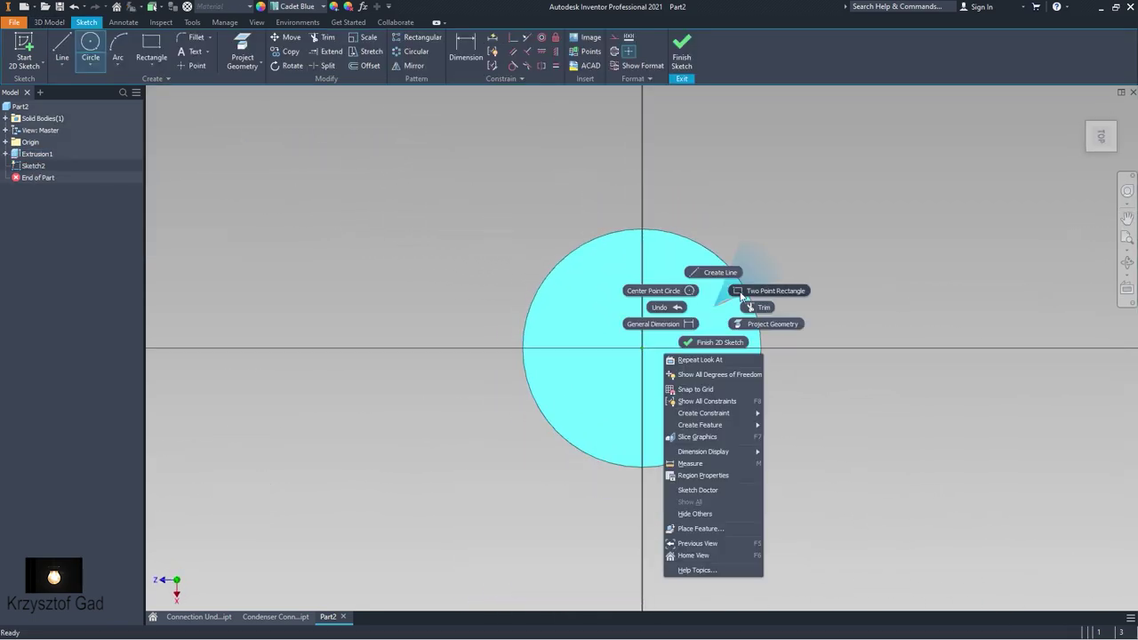
pyautogui.click(682, 294)
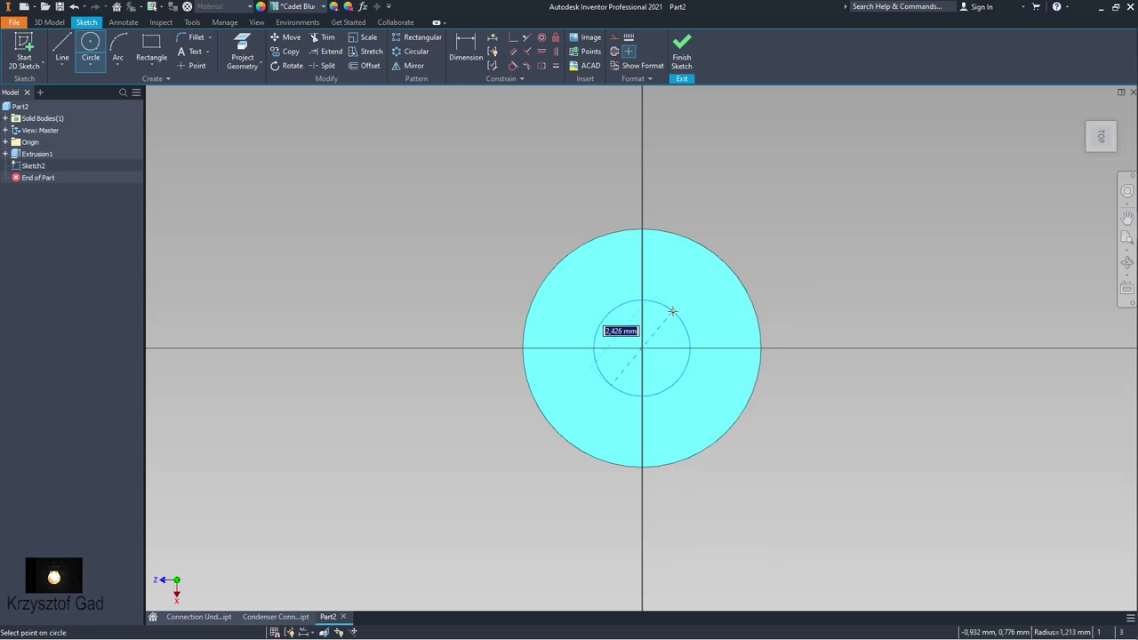
pyautogui.write('4')
pyautogui.click(673, 311)
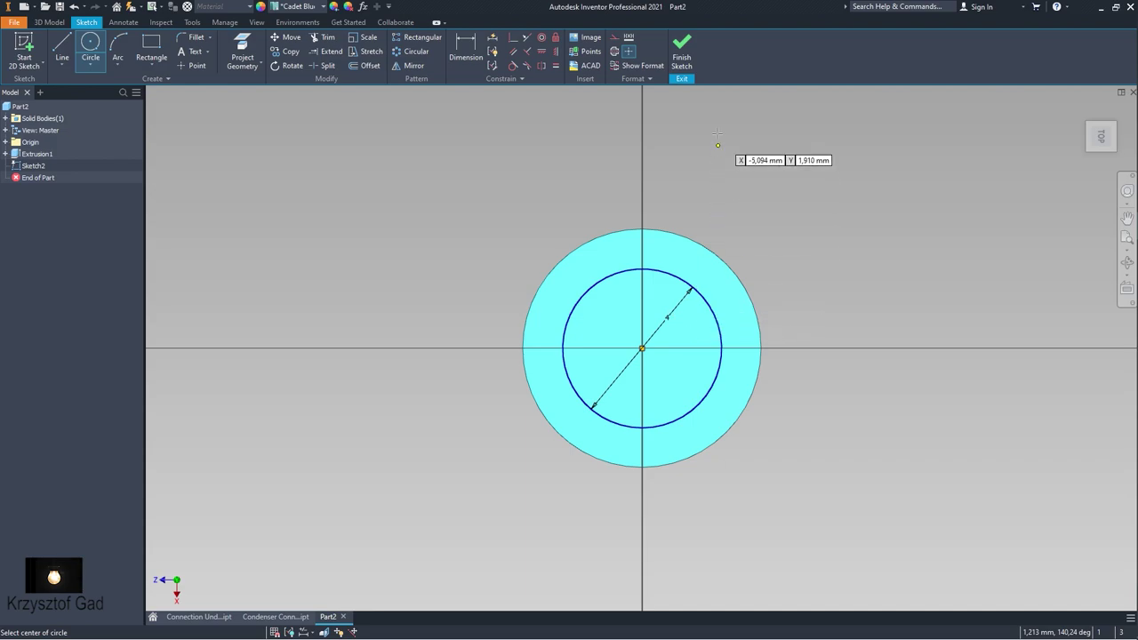
pyautogui.click(681, 46)
# Extrude the smaller circle upward into a narrower cylindrical step.
pyautogui.rightClick(751, 227)
pyautogui.click(777, 208)
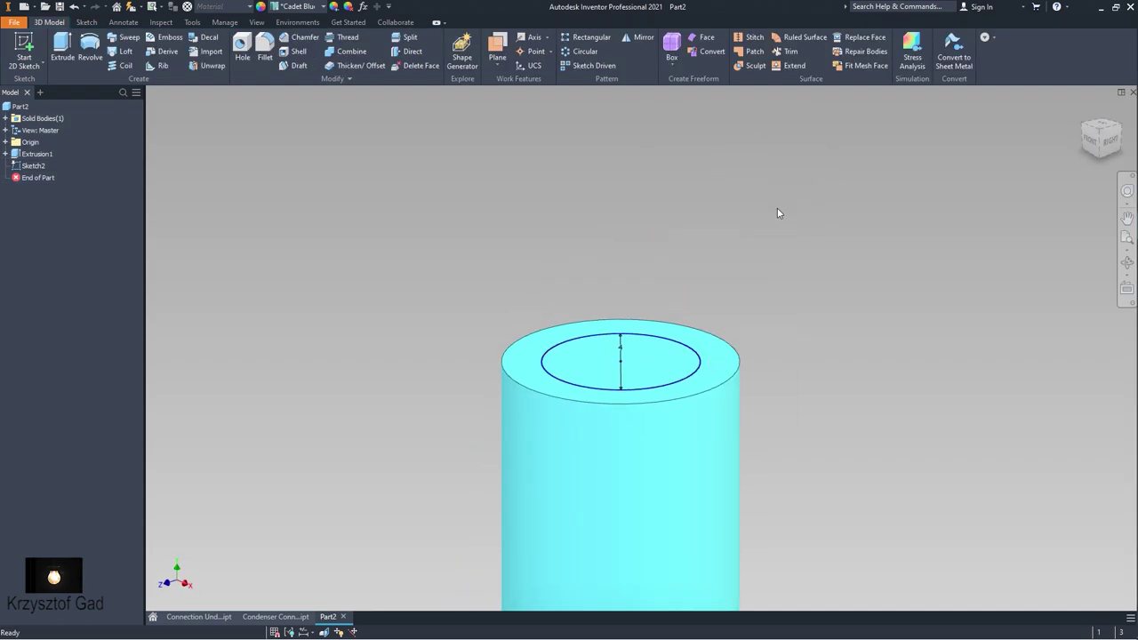
pyautogui.press('Return')
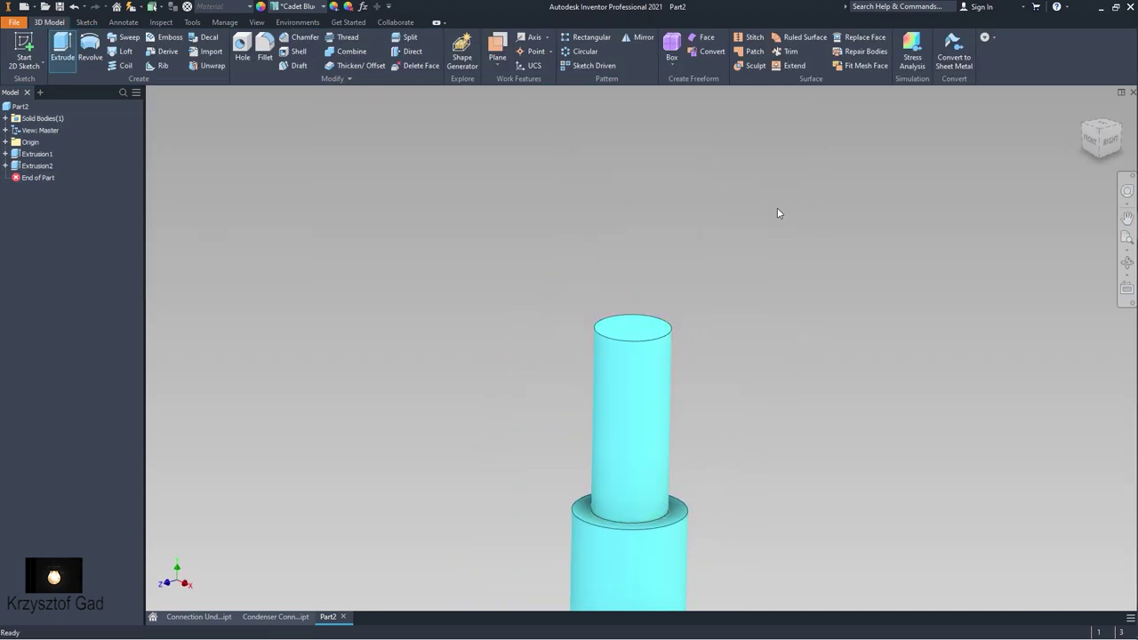
pyautogui.click(240, 55)
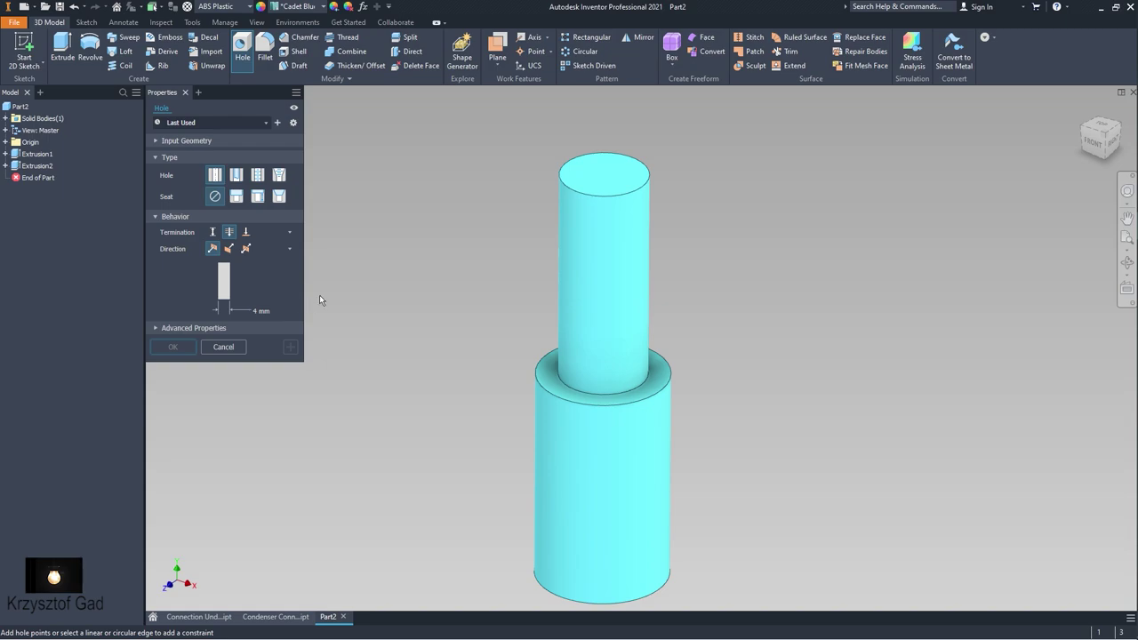
# Place a 4 mm concentric hole on the narrow cylinder's top face, redoing a first attempt.
pyautogui.click(601, 173)
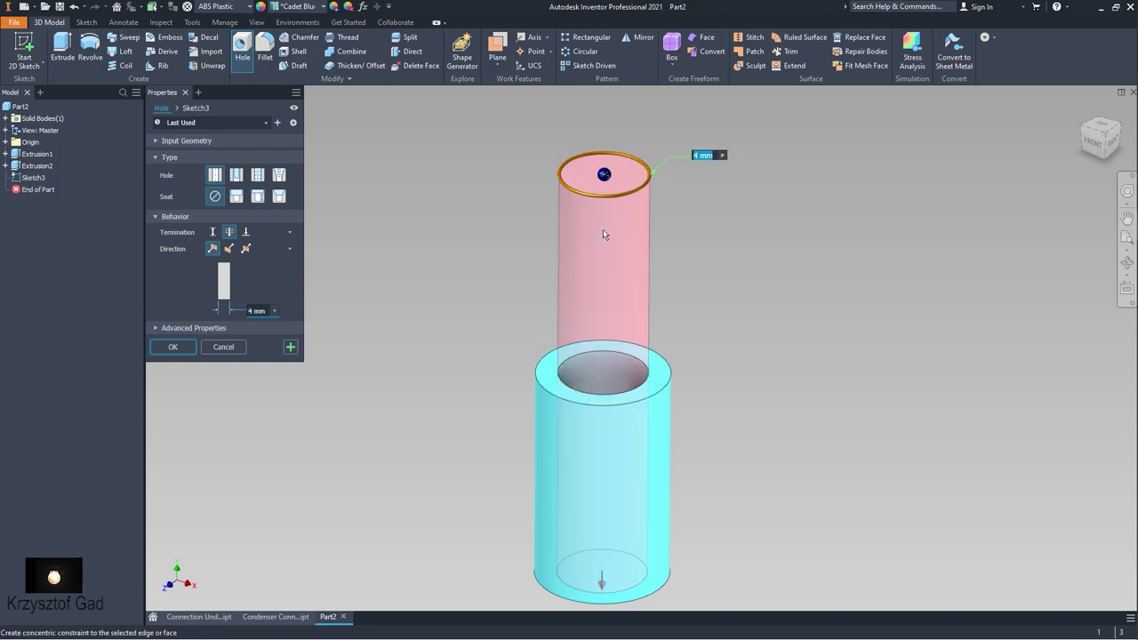
pyautogui.click(174, 346)
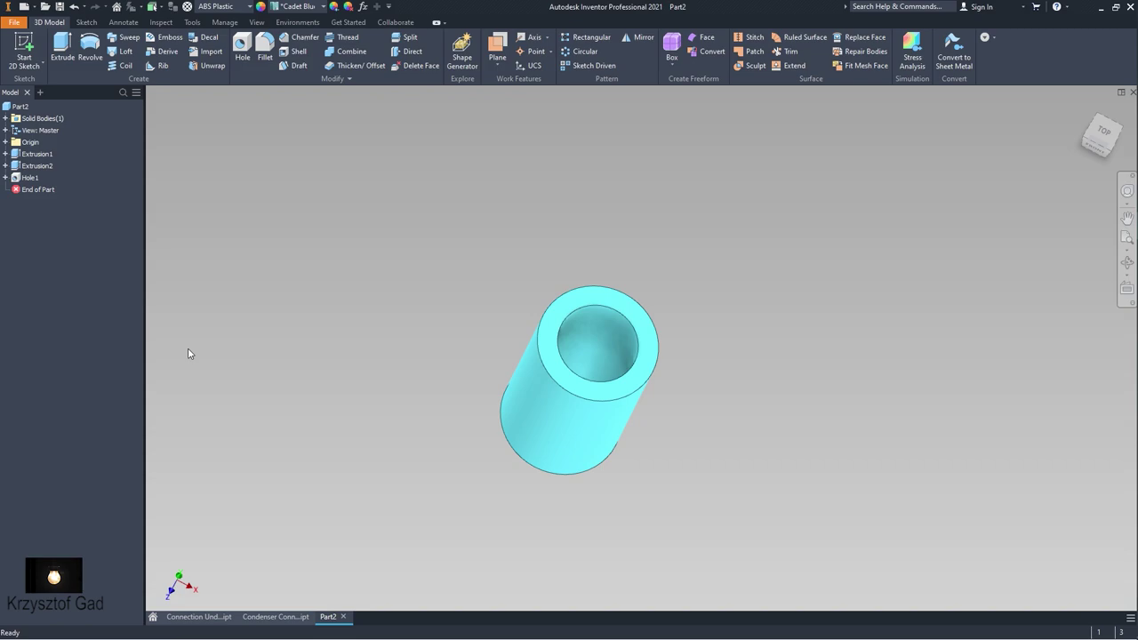
pyautogui.hotkey('ctrl', 'z')
pyautogui.click(243, 49)
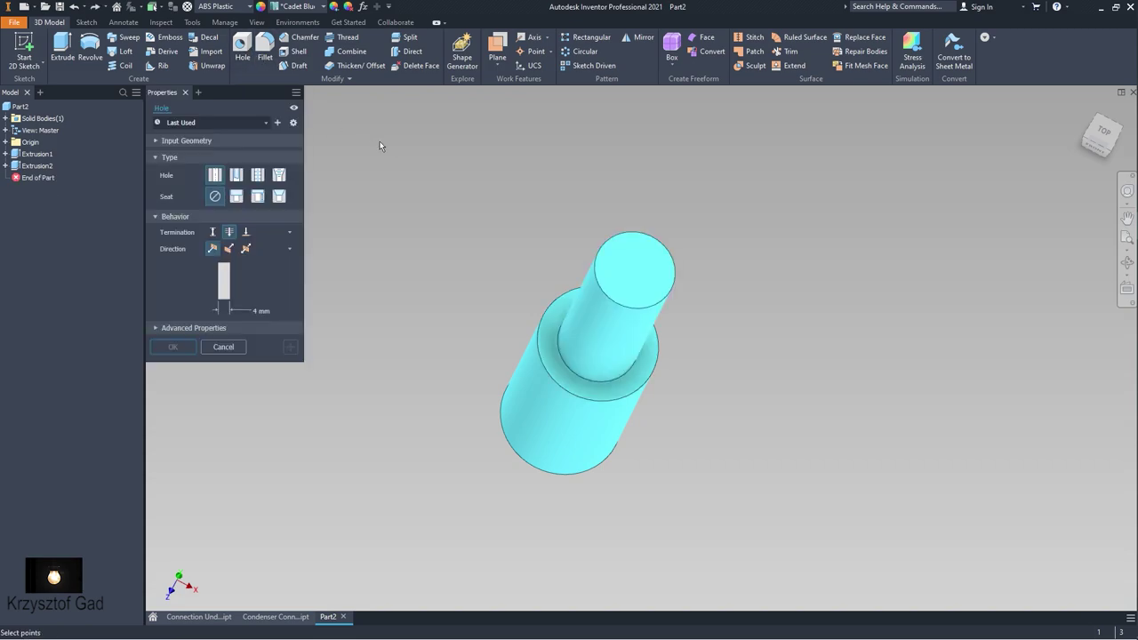
pyautogui.click(625, 273)
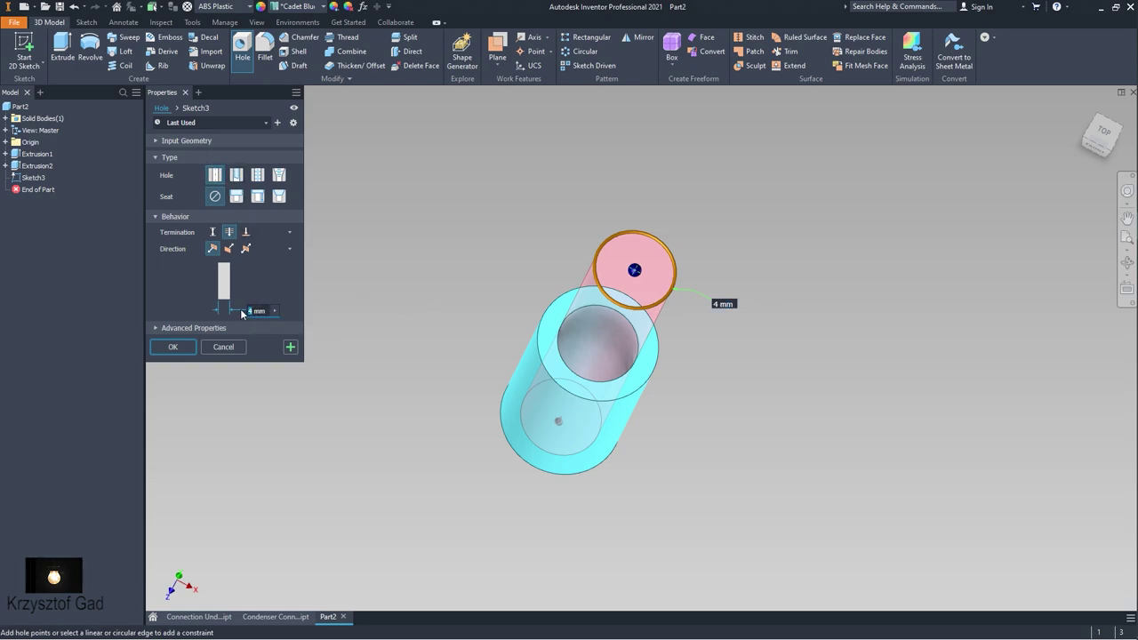
pyautogui.write('3')
pyautogui.press('Return')
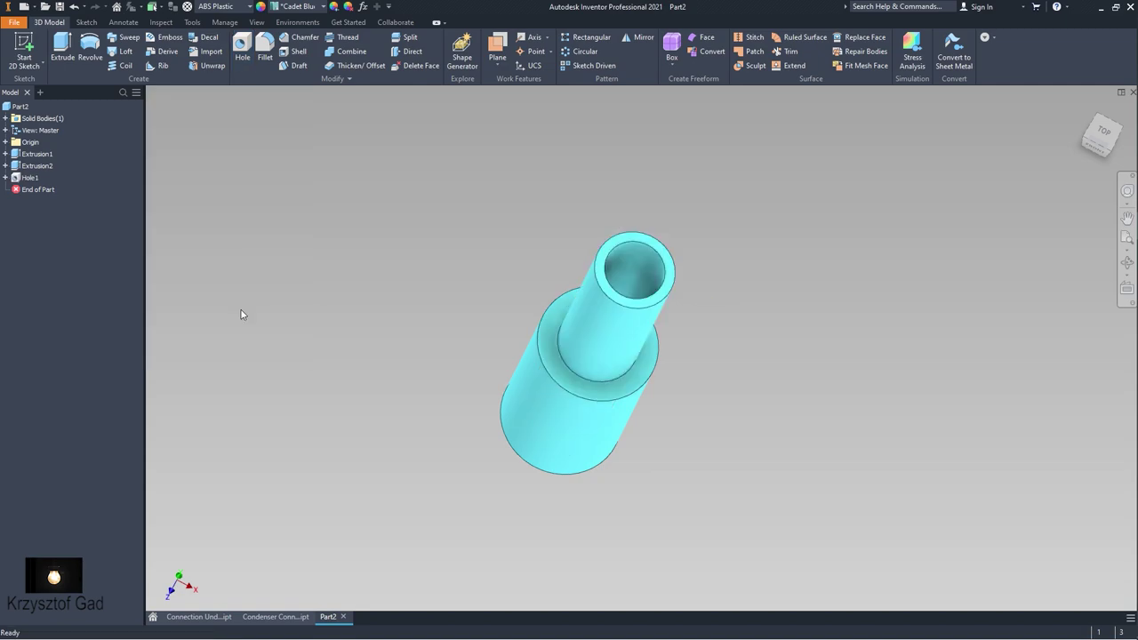